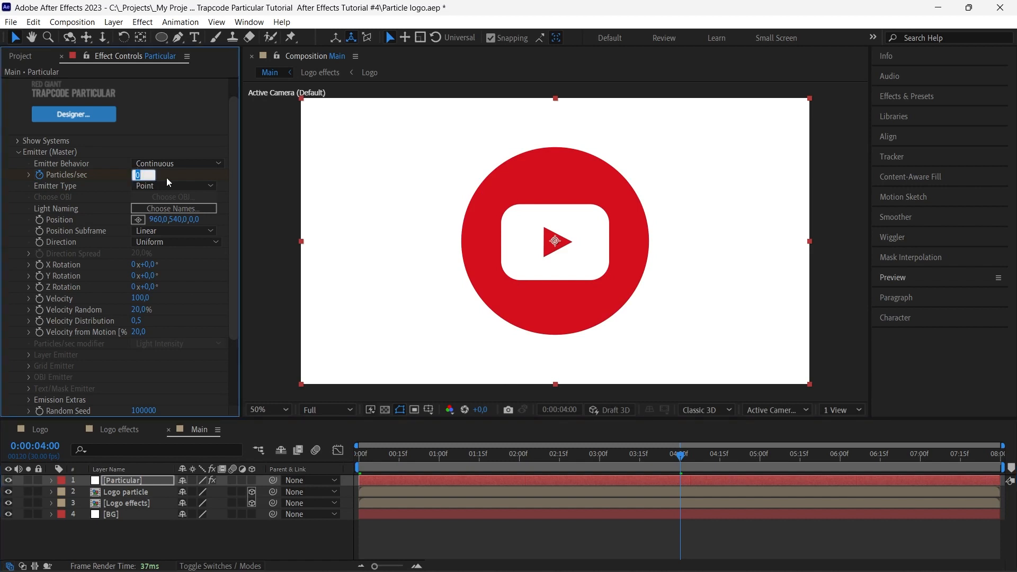
# Keyframe Particles/sec at 75000 at 4 seconds and 0 at 5 seconds, and preview the animation from the start
pyautogui.write('75000')
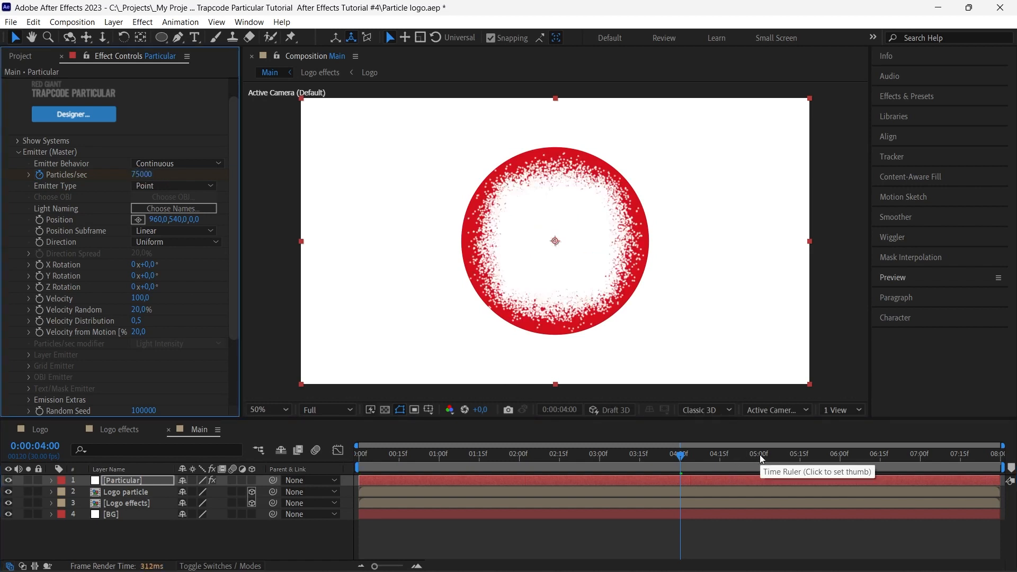
pyautogui.click(760, 454)
pyautogui.click(142, 175)
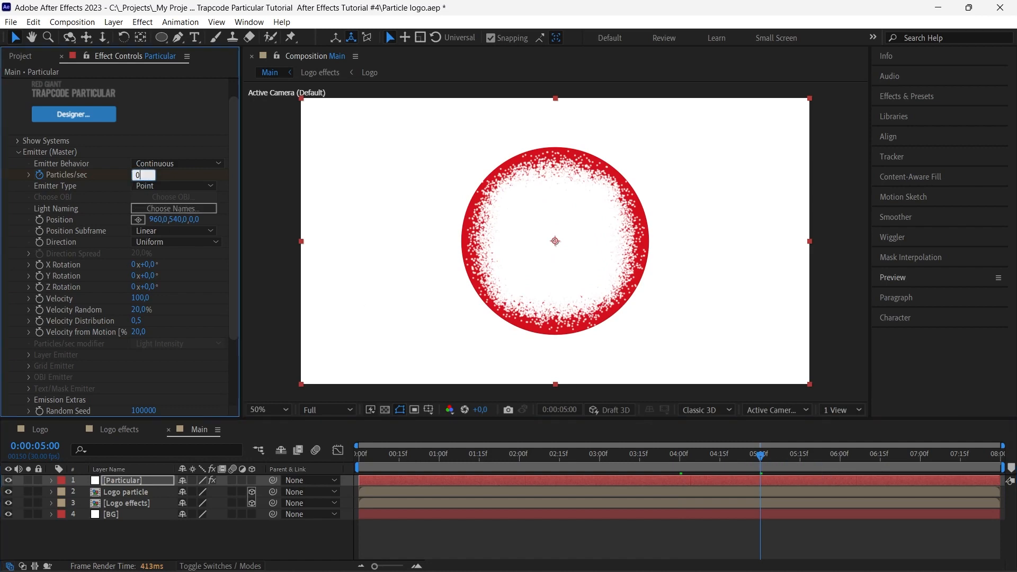
pyautogui.write('0')
pyautogui.click(875, 455)
pyautogui.moveTo(876, 456); pyautogui.dragTo(361, 455)
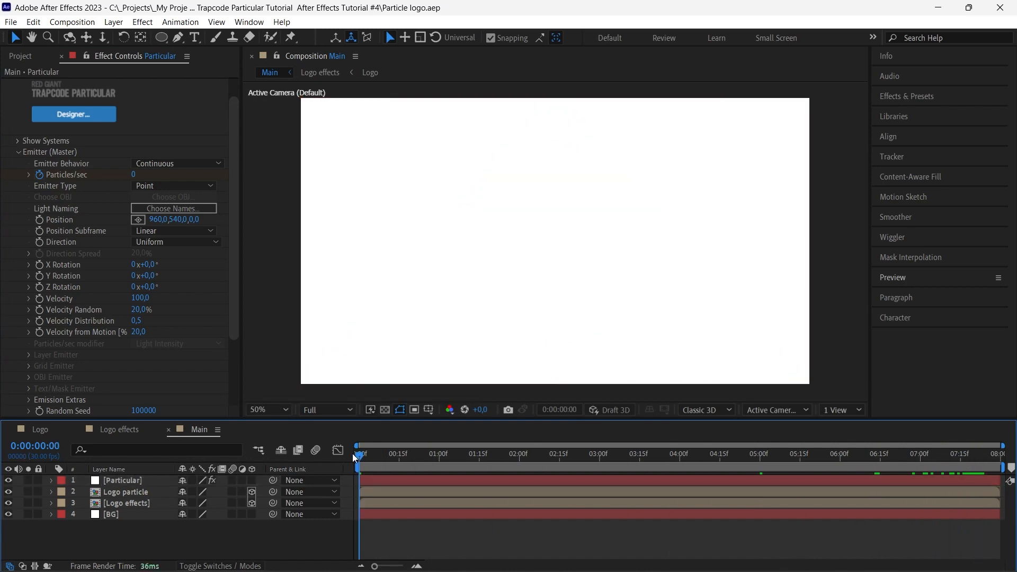
pyautogui.press('space')
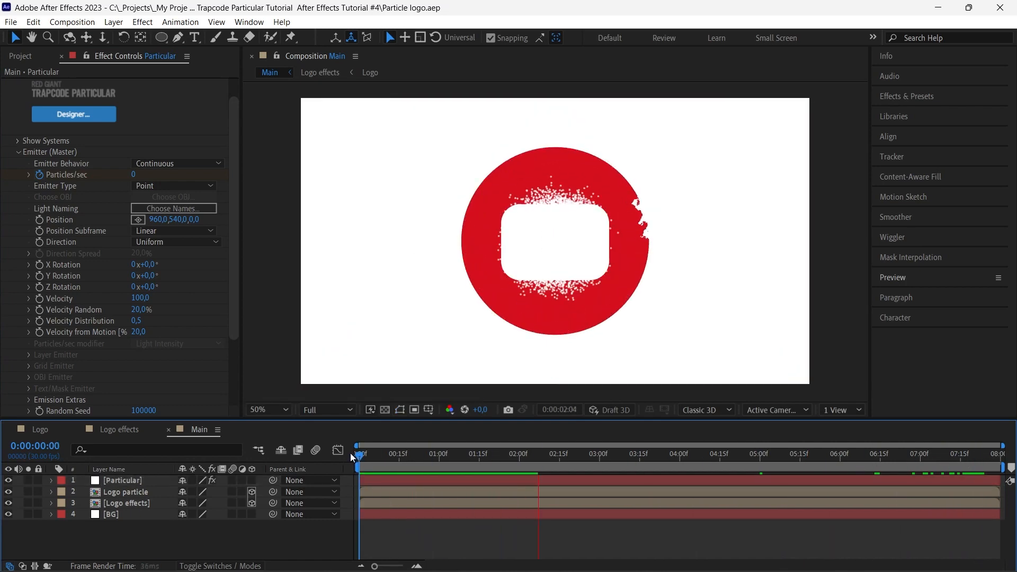
pyautogui.press('space')
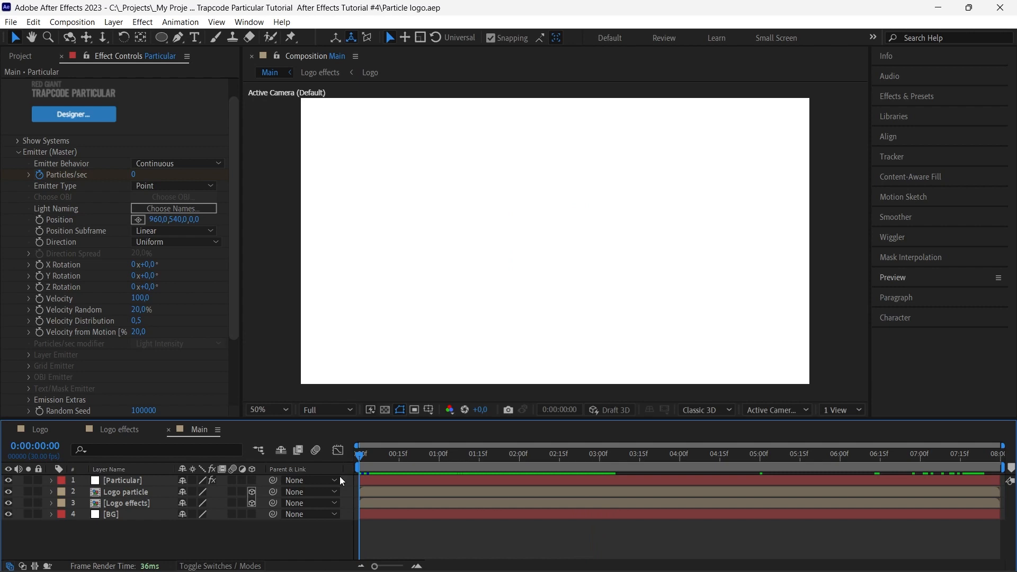
# Solo the Particular layer, change the Main composition's background color to black, and play the preview
pyautogui.click(28, 481)
pyautogui.rightClick(230, 535)
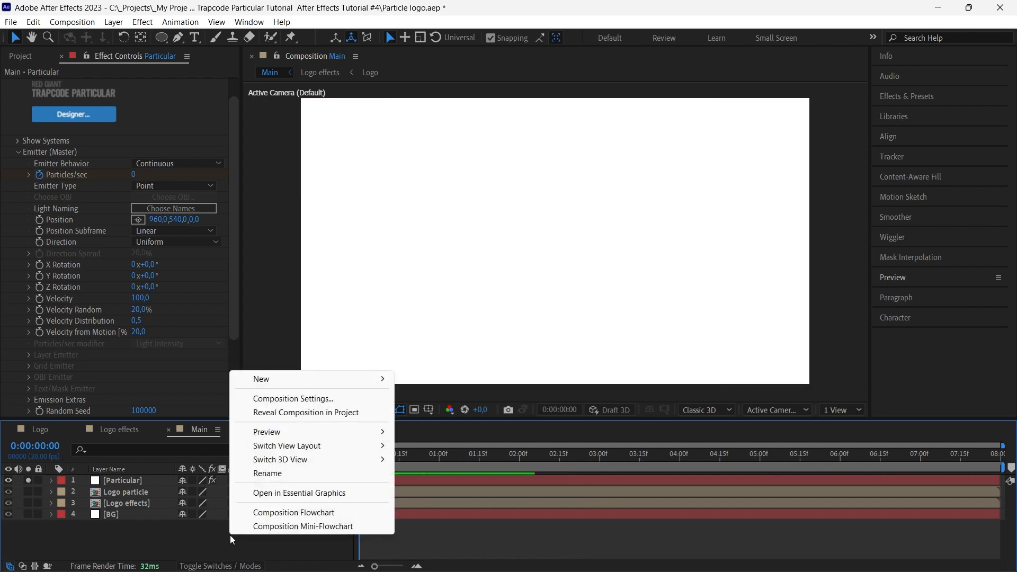
pyautogui.click(268, 399)
pyautogui.click(404, 412)
pyautogui.moveTo(284, 361); pyautogui.dragTo(170, 381)
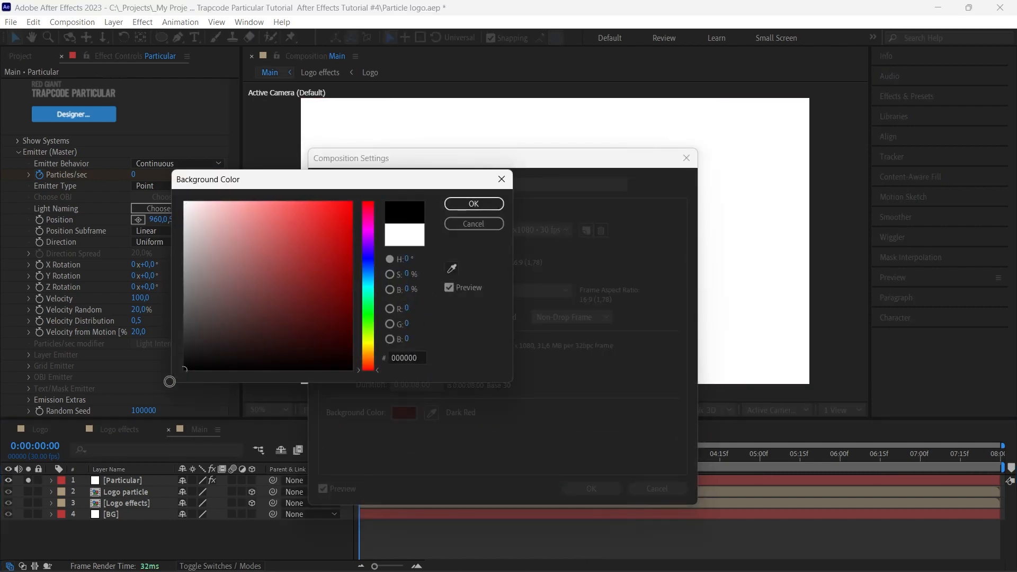
pyautogui.click(467, 205)
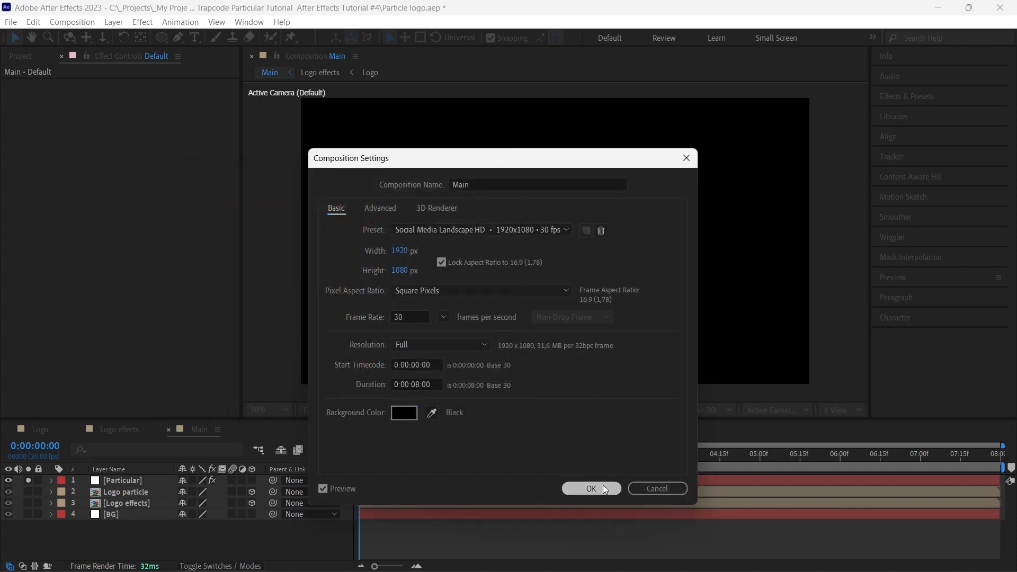
pyautogui.click(603, 488)
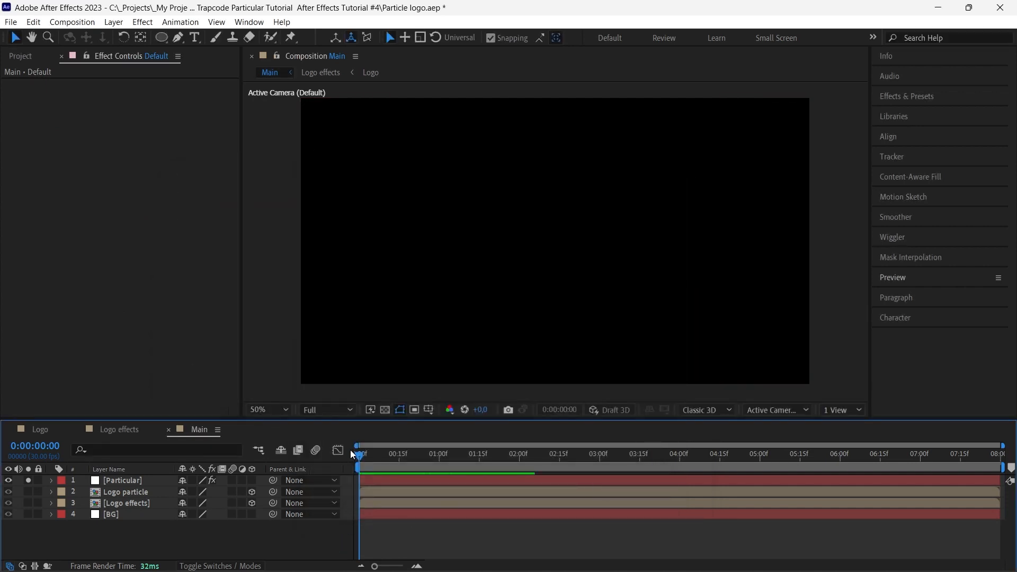
pyautogui.press('space')
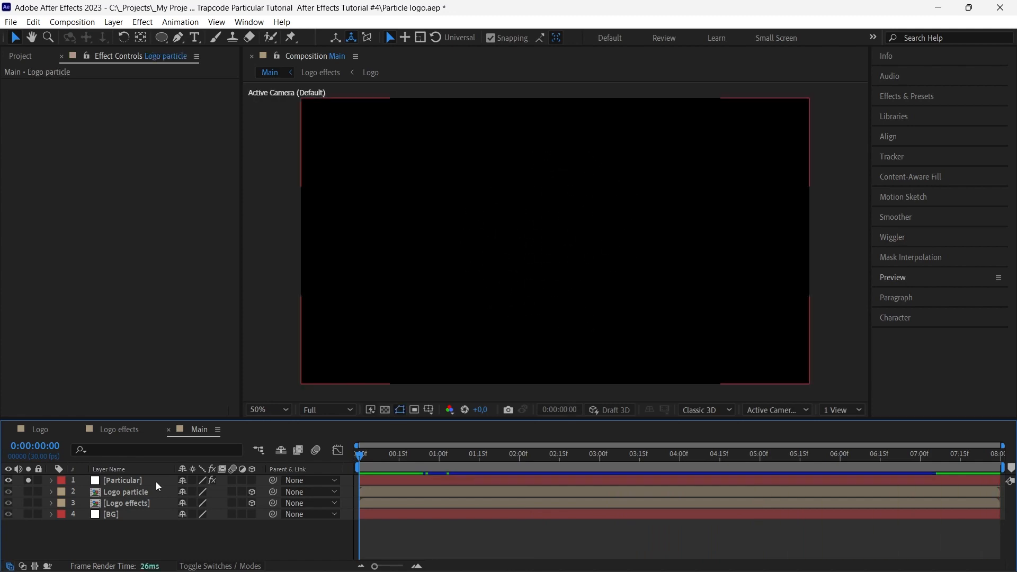
# Set the Particular emitter type to Layer and choose Logo particle as the Layer Emitter's source layer
pyautogui.click(146, 481)
pyautogui.click(151, 211)
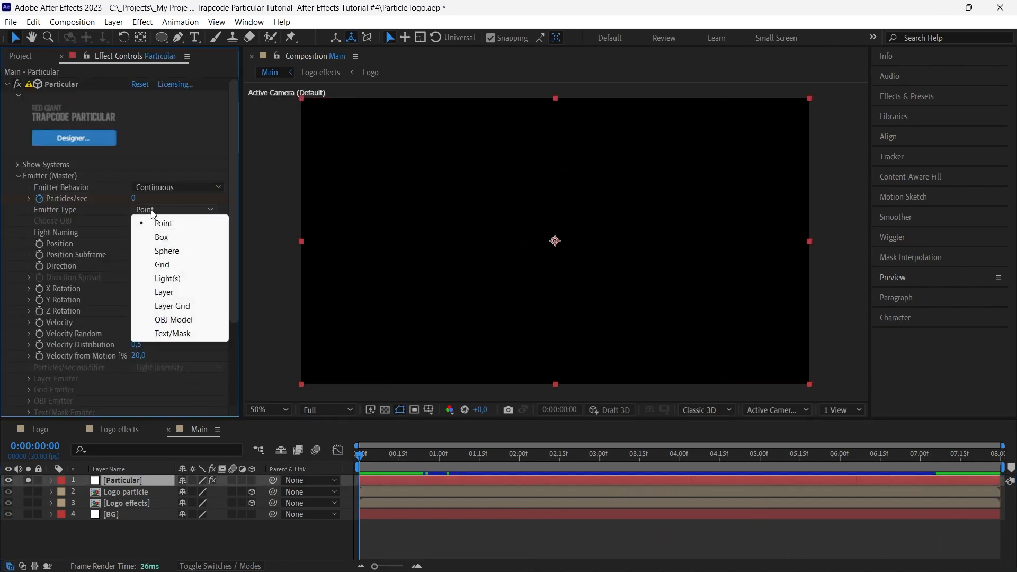
pyautogui.click(157, 292)
pyautogui.click(29, 390)
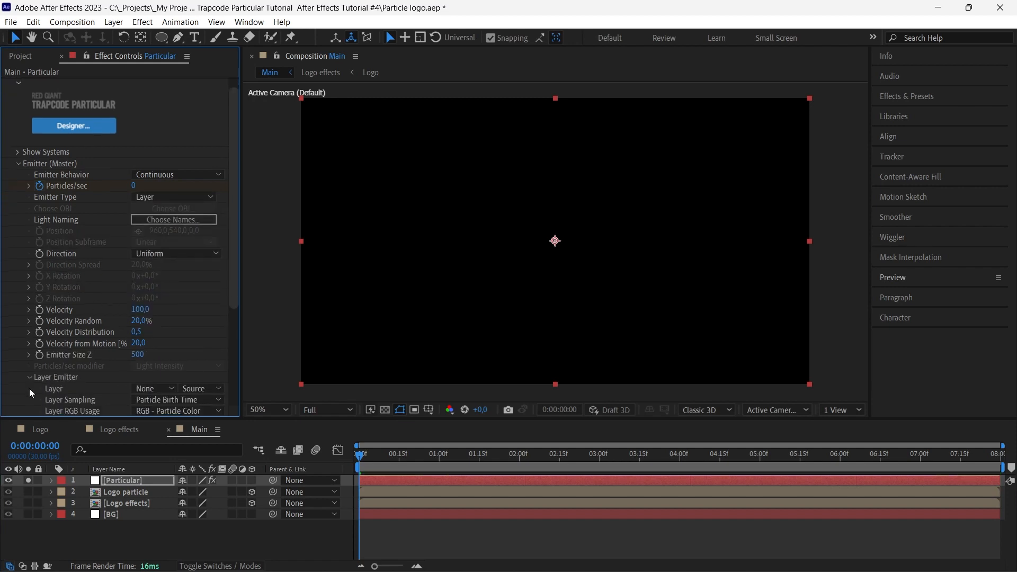
pyautogui.click(153, 389)
pyautogui.click(175, 436)
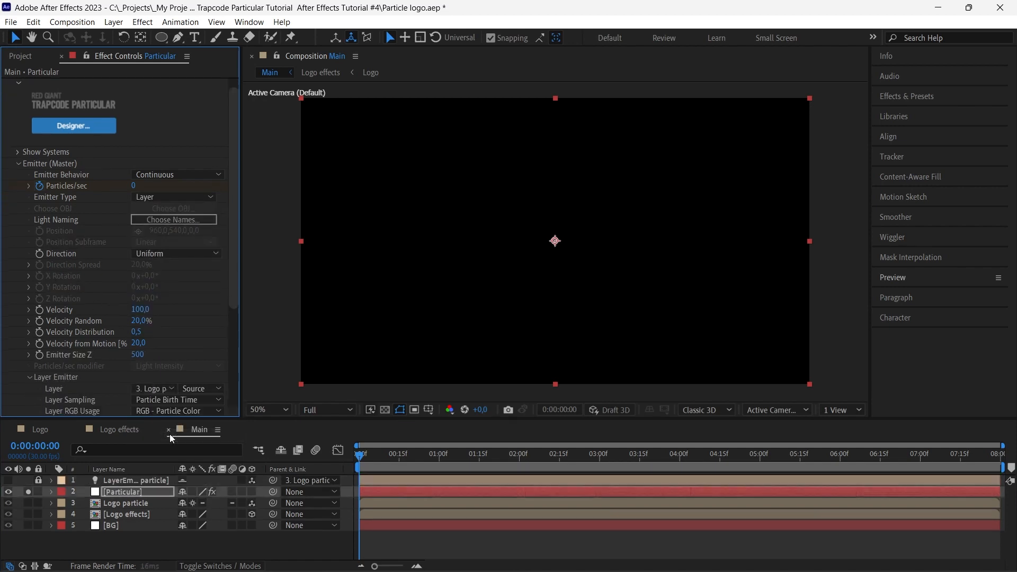
# Check the emission over the first seconds and set Layer Sampling to Current Time (Legacy)
pyautogui.moveTo(403, 456); pyautogui.dragTo(577, 455)
pyautogui.click(450, 456)
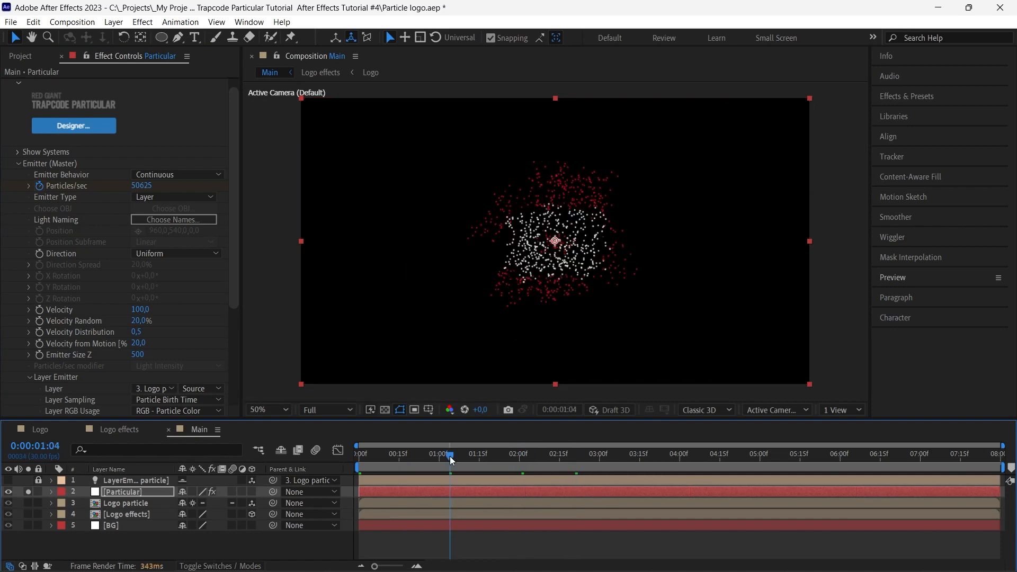
pyautogui.moveTo(447, 455); pyautogui.dragTo(437, 459)
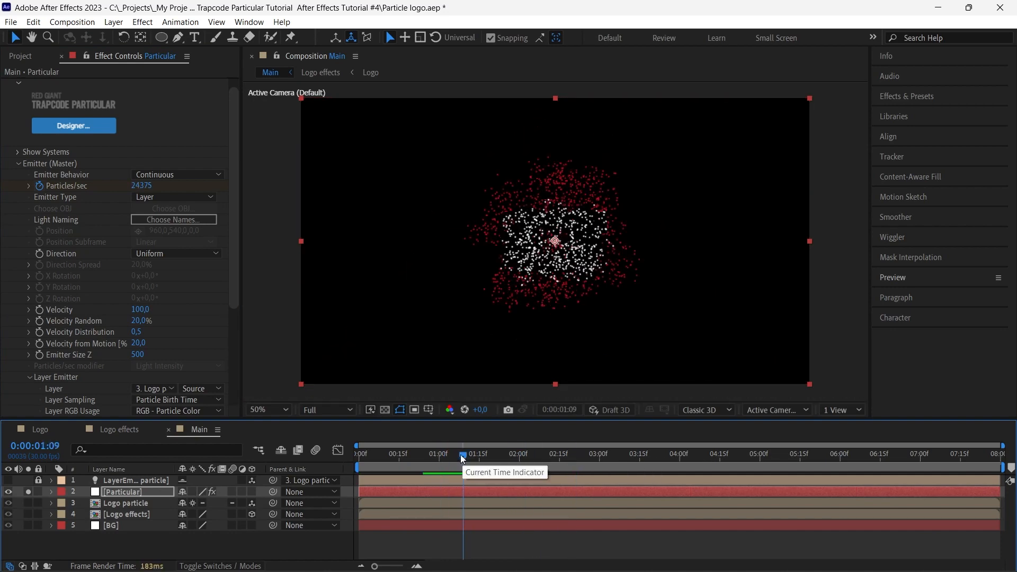
pyautogui.press('Home')
pyautogui.click(174, 400)
pyautogui.click(174, 415)
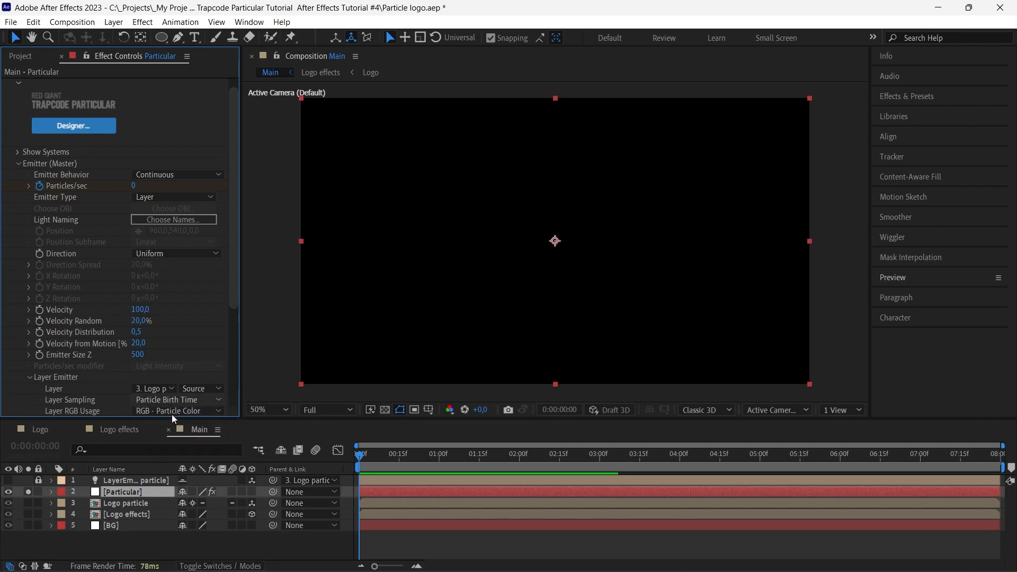
pyautogui.click(267, 490)
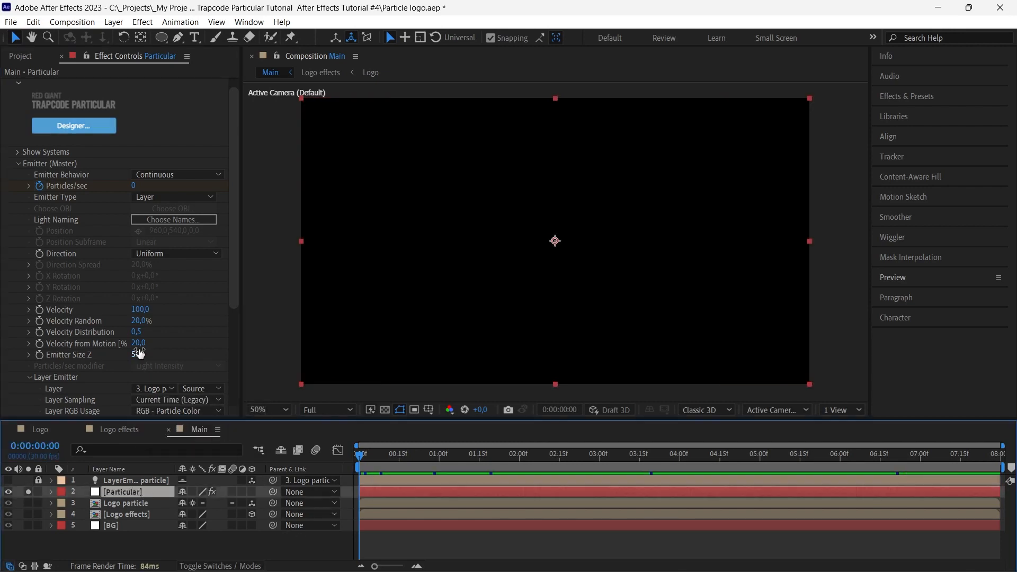
# Start keyframing the emitter's Velocity at 0 seconds with a value of -250
pyautogui.click(42, 311)
pyautogui.click(139, 310)
pyautogui.write('-')
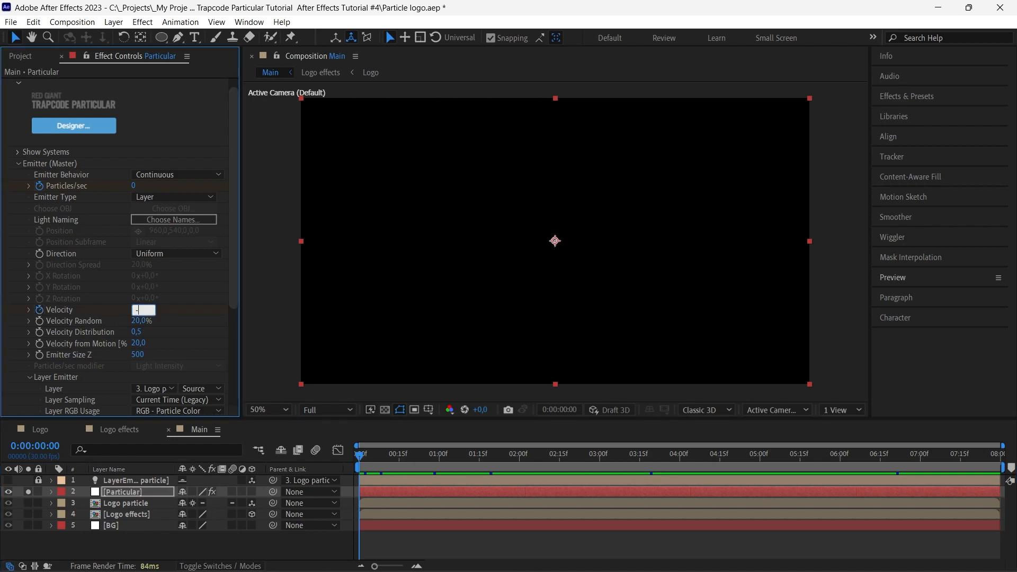
pyautogui.write('250')
pyautogui.press('Return')
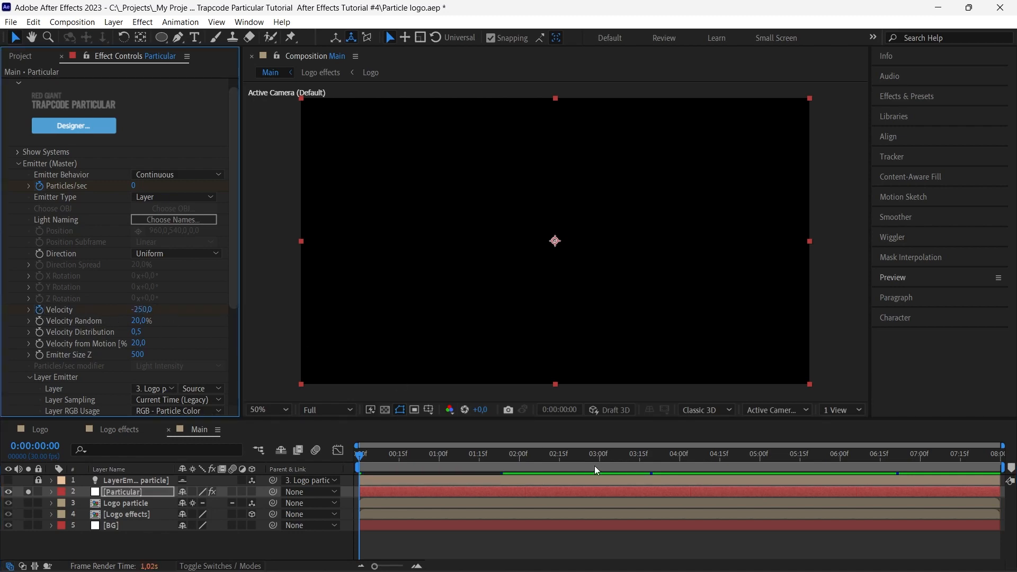
# Add a Velocity keyframe of 0 at 4 seconds and preview the particle motion from the start
pyautogui.click(680, 457)
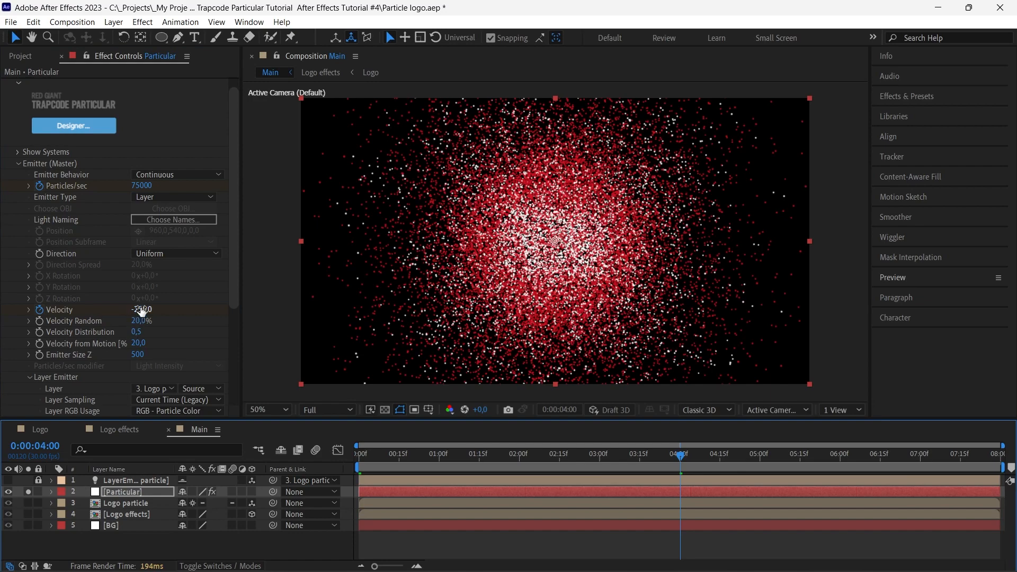
pyautogui.click(139, 310)
pyautogui.write('0')
pyautogui.press('Return')
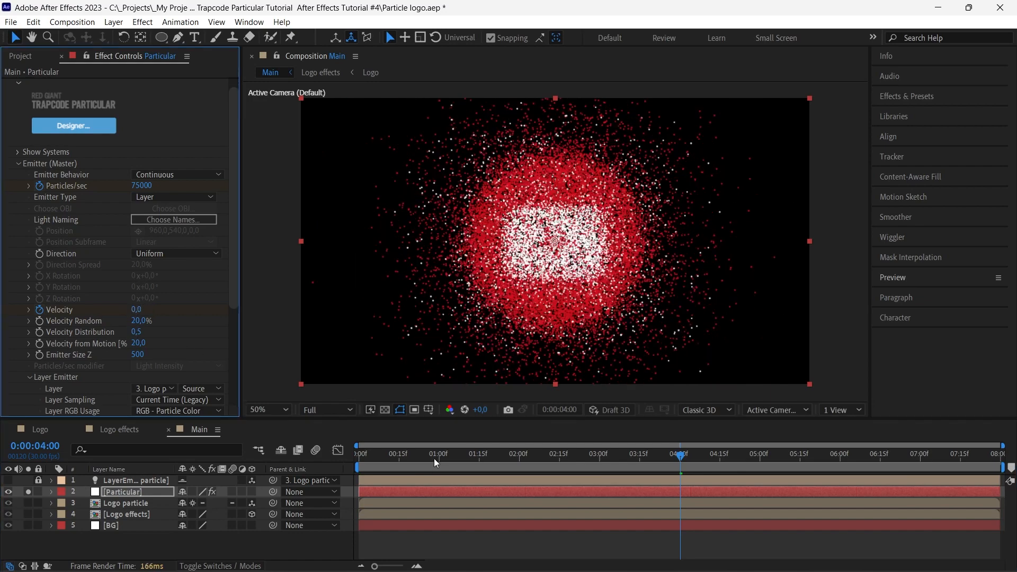
pyautogui.moveTo(434, 458); pyautogui.dragTo(340, 453)
pyautogui.press('space')
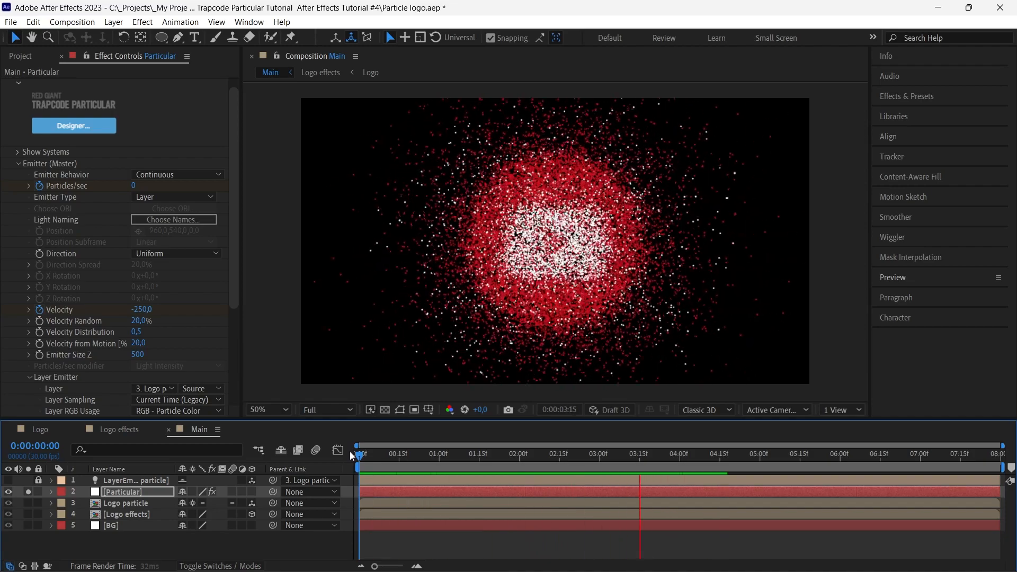
pyautogui.moveTo(349, 452); pyautogui.dragTo(450, 491)
# Collapse the Emitter settings and set the particle Life to 2 seconds in the Particle (Master) settings
pyautogui.click(18, 162)
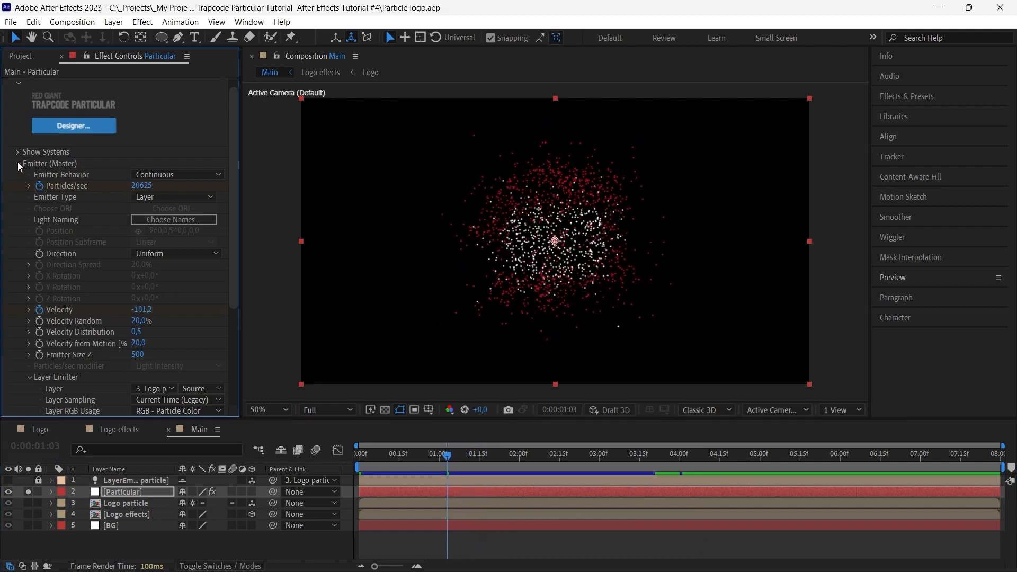
pyautogui.click(17, 163)
pyautogui.click(18, 189)
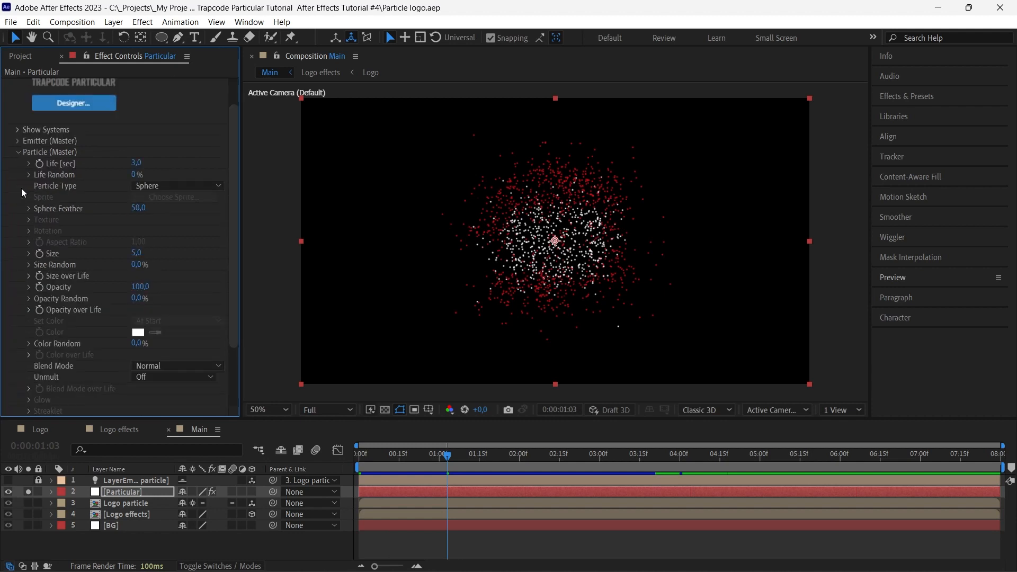
pyautogui.click(139, 164)
pyautogui.write('2')
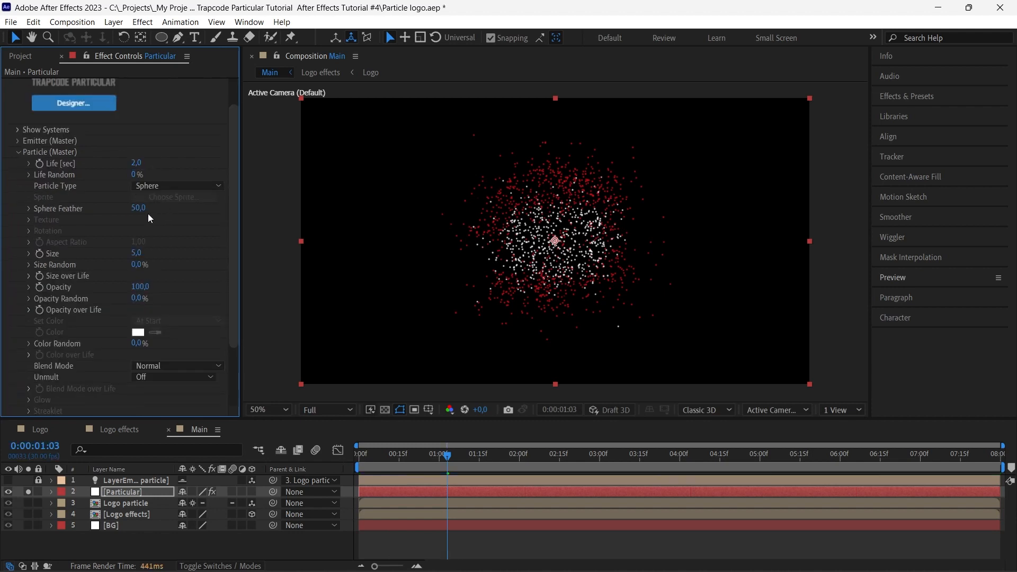
# Reduce the particles' Sphere Feather to about 10.3 while checking their edges up close
pyautogui.click(29, 209)
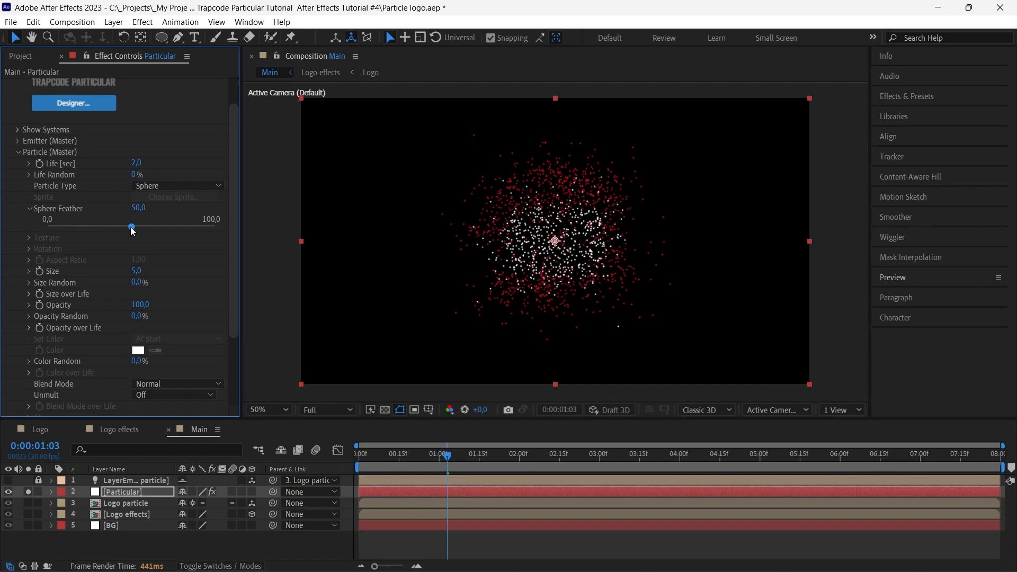
pyautogui.moveTo(86, 227)
pyautogui.mouseDown()
pyautogui.moveTo(62, 228)
pyautogui.moveTo(91, 226)
pyautogui.mouseUp()
pyautogui.scroll(3, 522, 265)
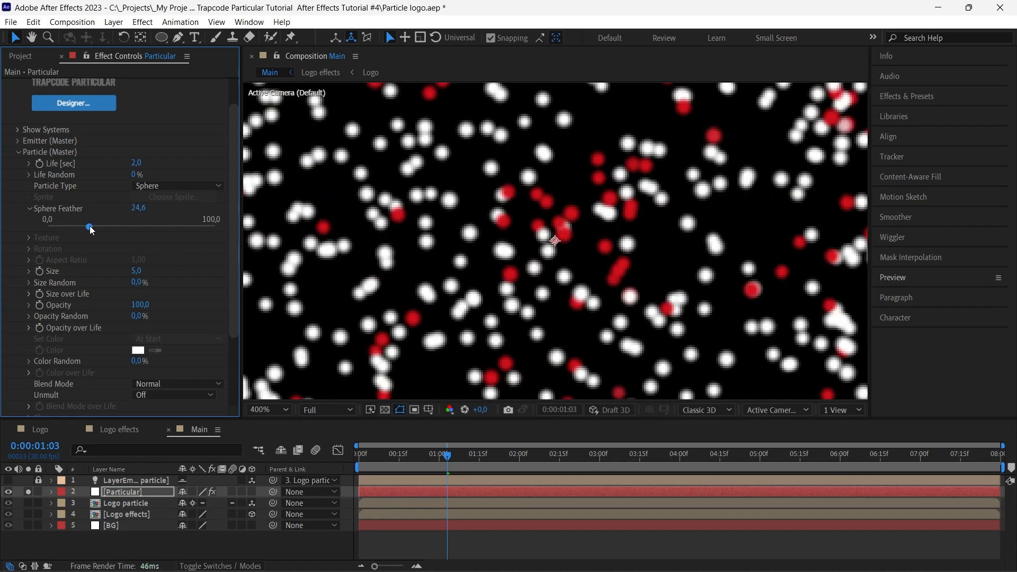
pyautogui.click(60, 226)
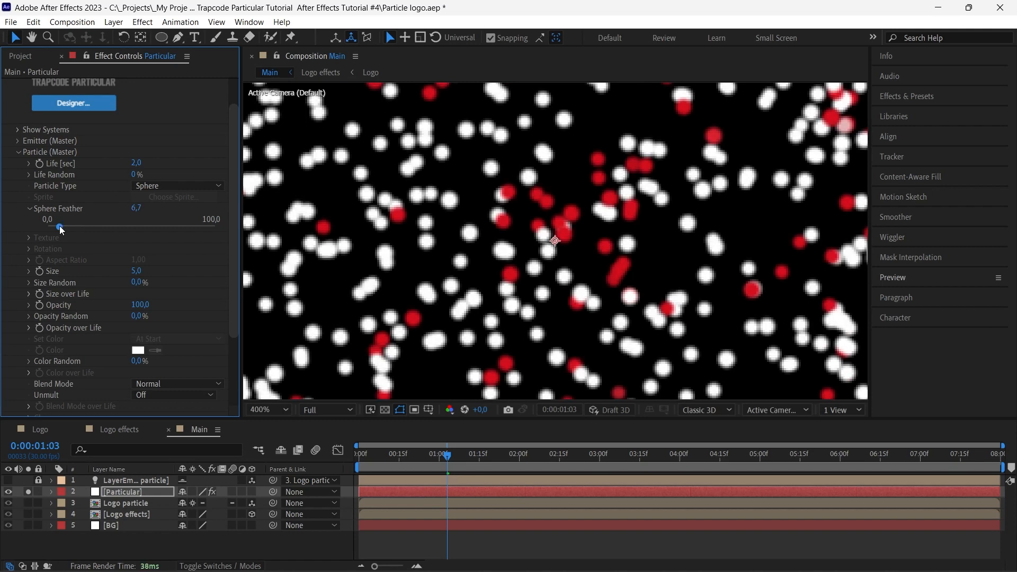
pyautogui.click(74, 227)
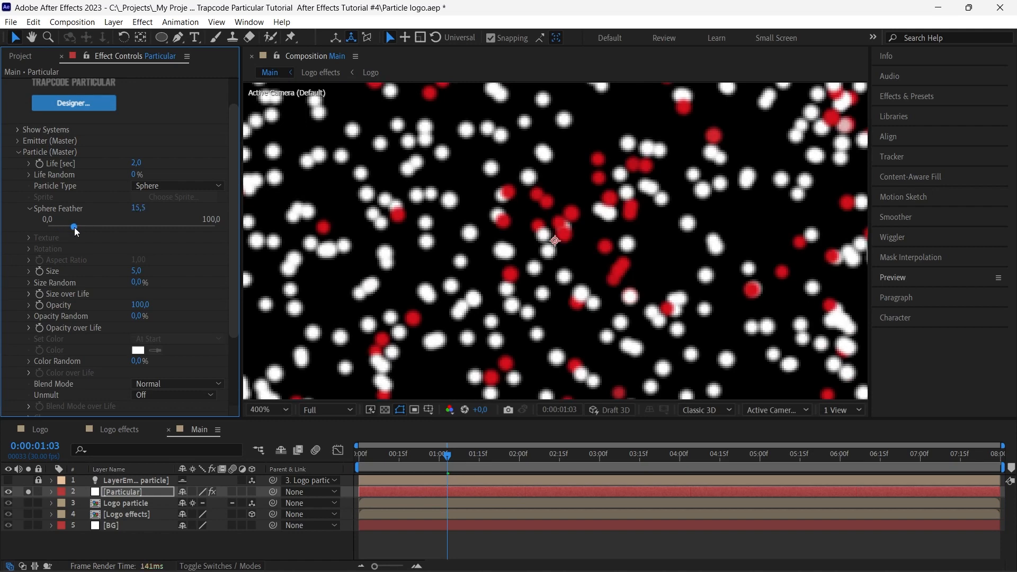
pyautogui.click(64, 227)
pyautogui.moveTo(64, 227); pyautogui.dragTo(65, 227)
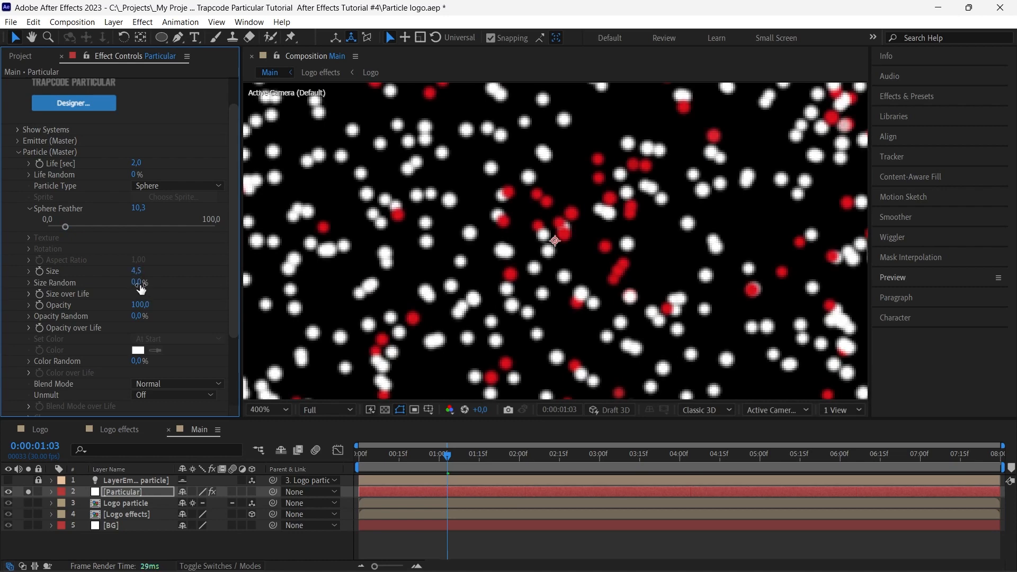
# Set the particle Size to 4.5 and Size Random to 100%, and preview the animation in the fitted view
pyautogui.moveTo(136, 283); pyautogui.dragTo(271, 289)
pyautogui.scroll(-2, 475, 292)
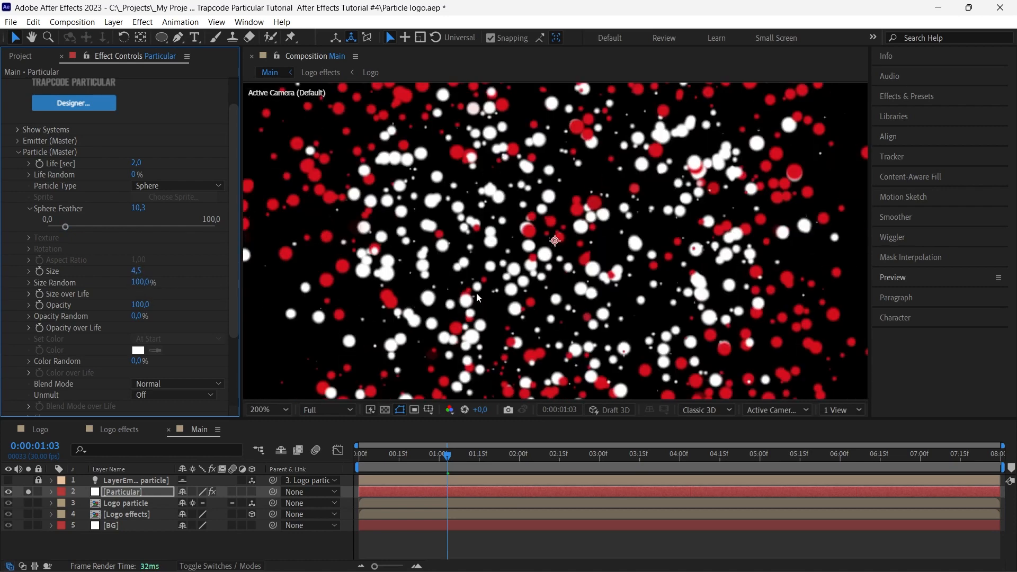
pyautogui.click(269, 410)
pyautogui.click(287, 190)
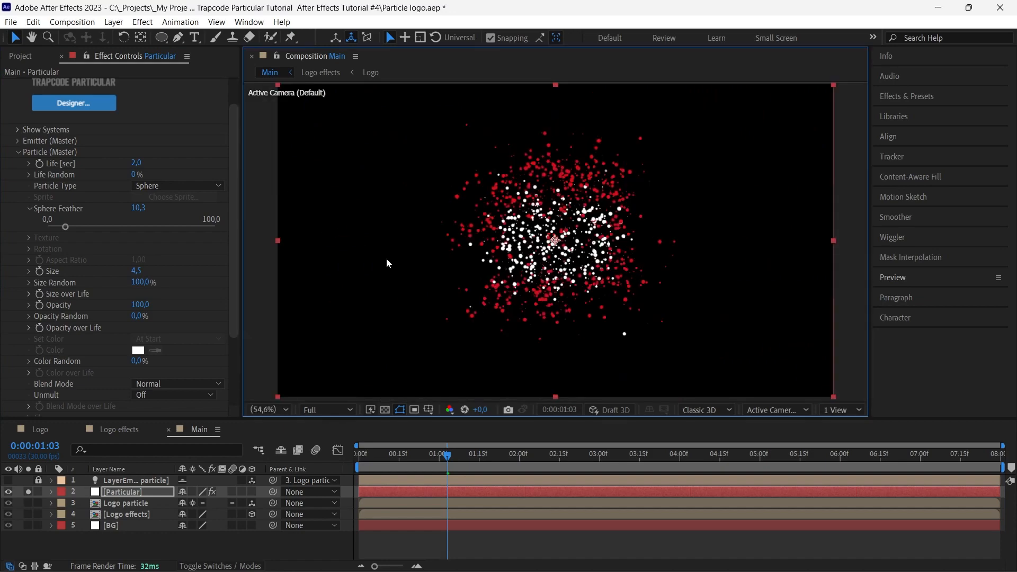
pyautogui.moveTo(448, 458); pyautogui.dragTo(349, 453)
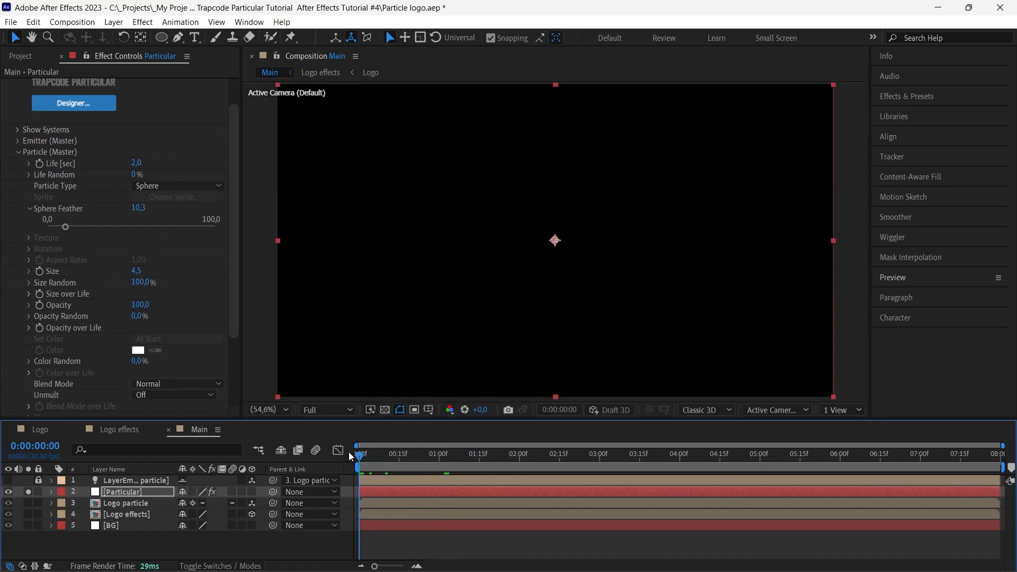
pyautogui.press('space')
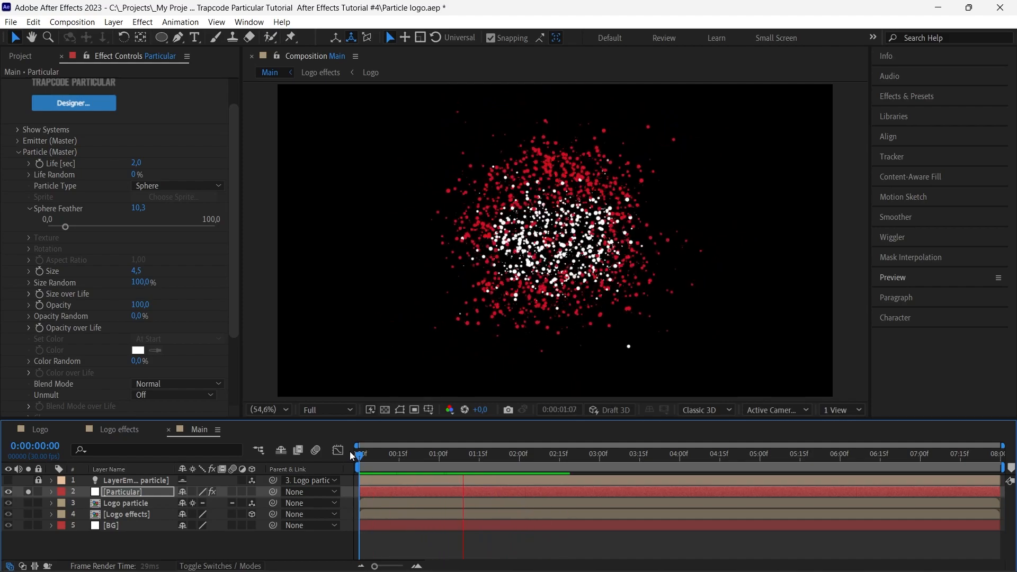
pyautogui.press('space')
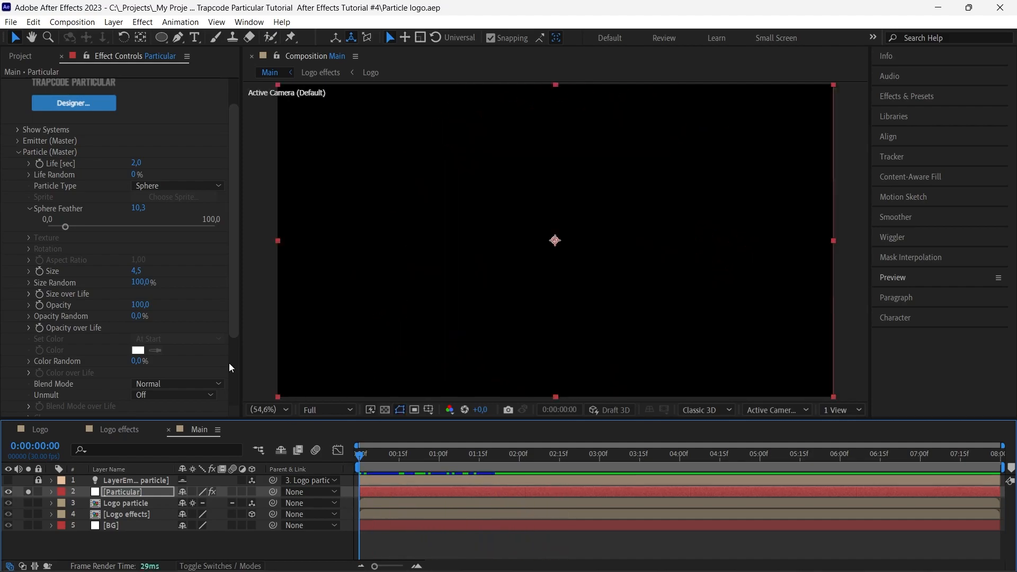
# In the Shading (Master) settings, turn on Shadowlet for Main and Shadowlet for Aux while viewing the particles at 200%
pyautogui.click(18, 152)
pyautogui.click(17, 199)
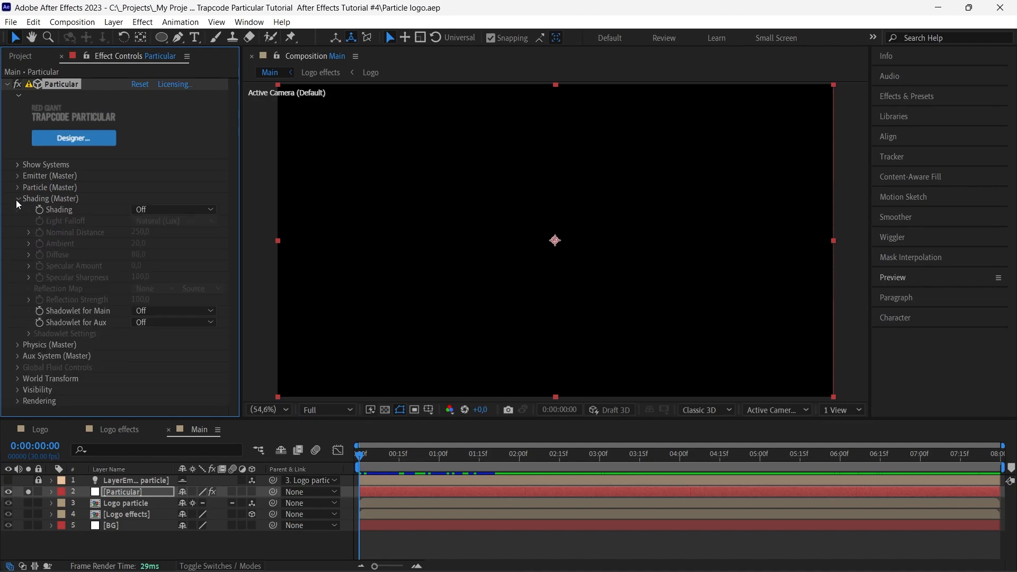
pyautogui.moveTo(541, 458); pyautogui.dragTo(664, 459)
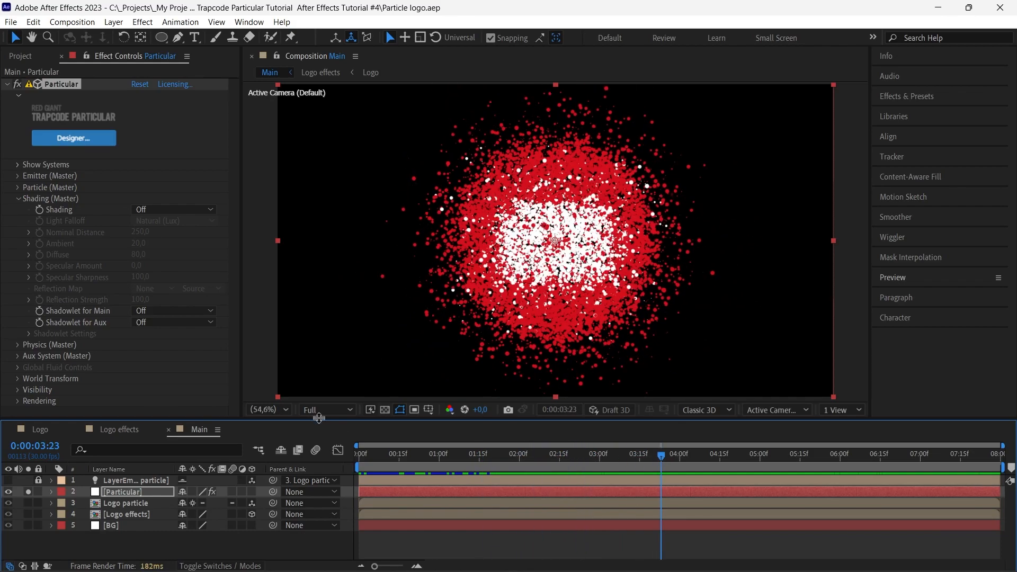
pyautogui.click(265, 409)
pyautogui.click(267, 322)
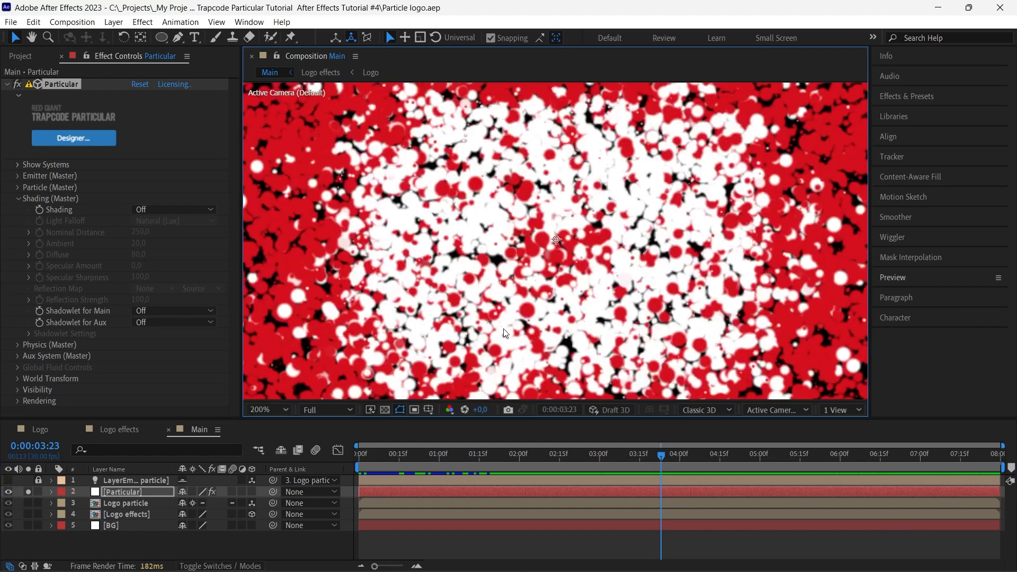
pyautogui.click(192, 310)
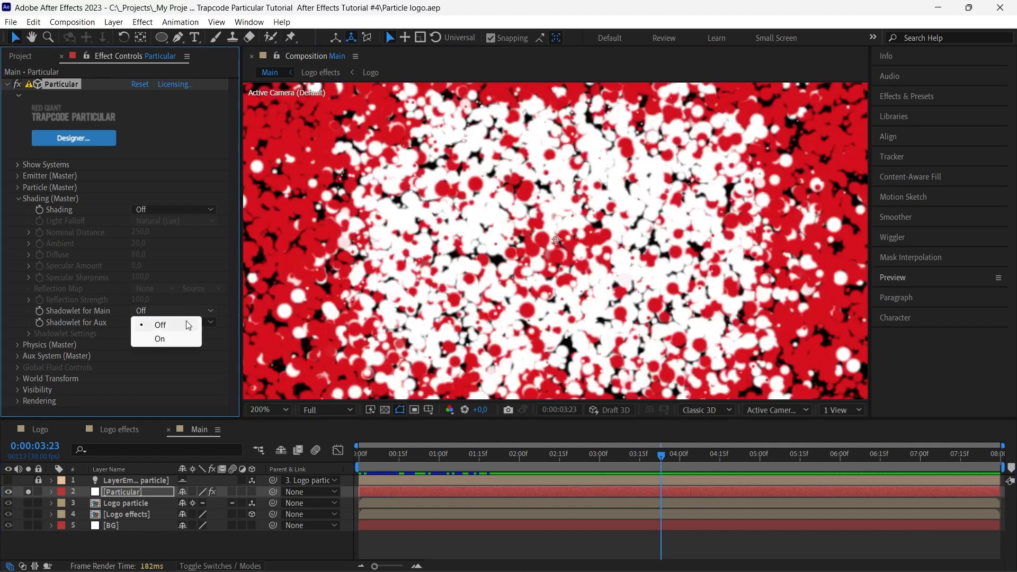
pyautogui.click(174, 339)
pyautogui.click(179, 322)
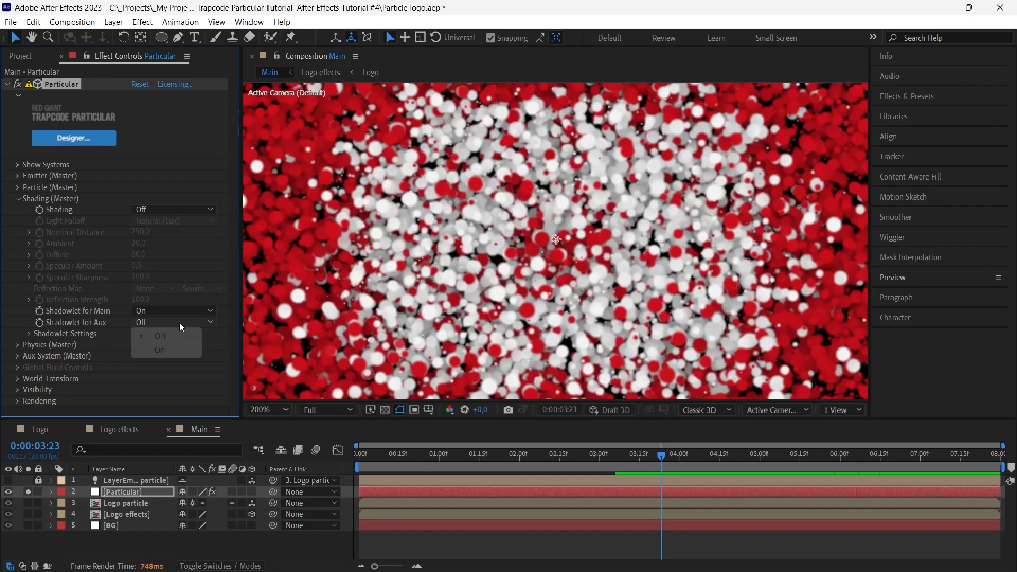
pyautogui.click(174, 351)
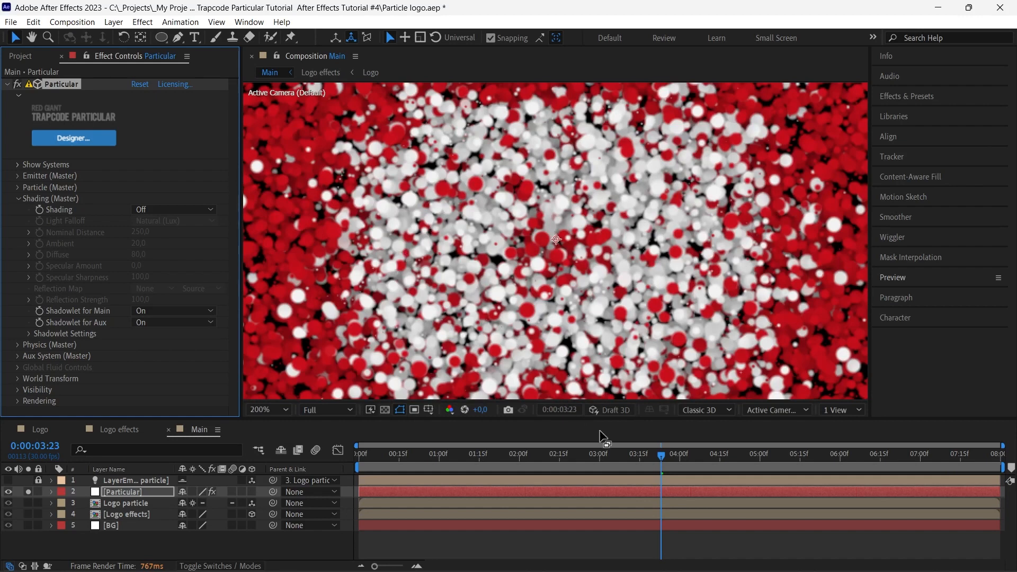
# Check the shadowed particles at 0:00:01:23, and preview the animation from the start in the fitted view
pyautogui.moveTo(634, 456); pyautogui.dragTo(500, 456)
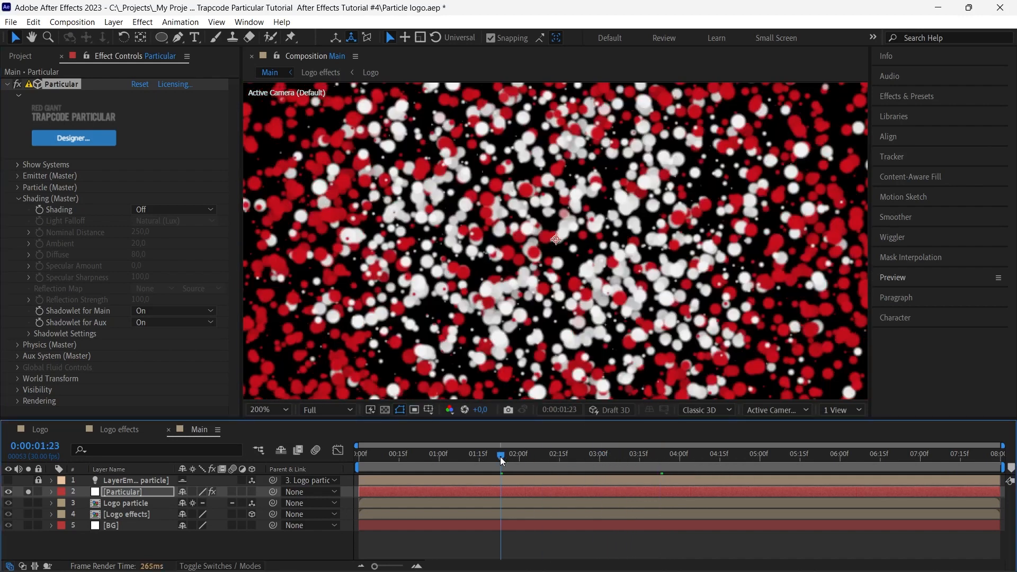
pyautogui.click(269, 410)
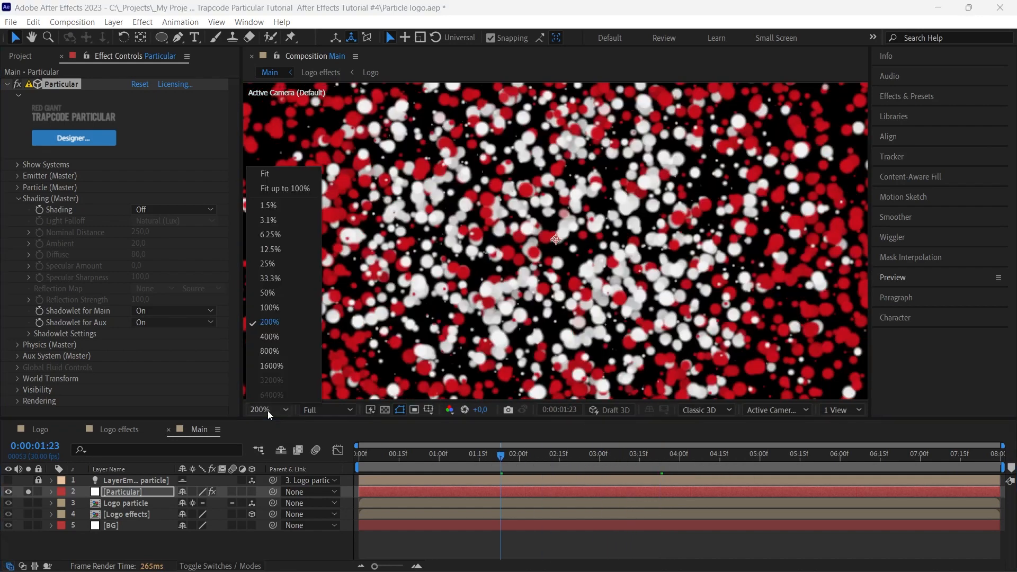
pyautogui.click(285, 188)
pyautogui.moveTo(421, 450); pyautogui.dragTo(349, 453)
pyautogui.press('space')
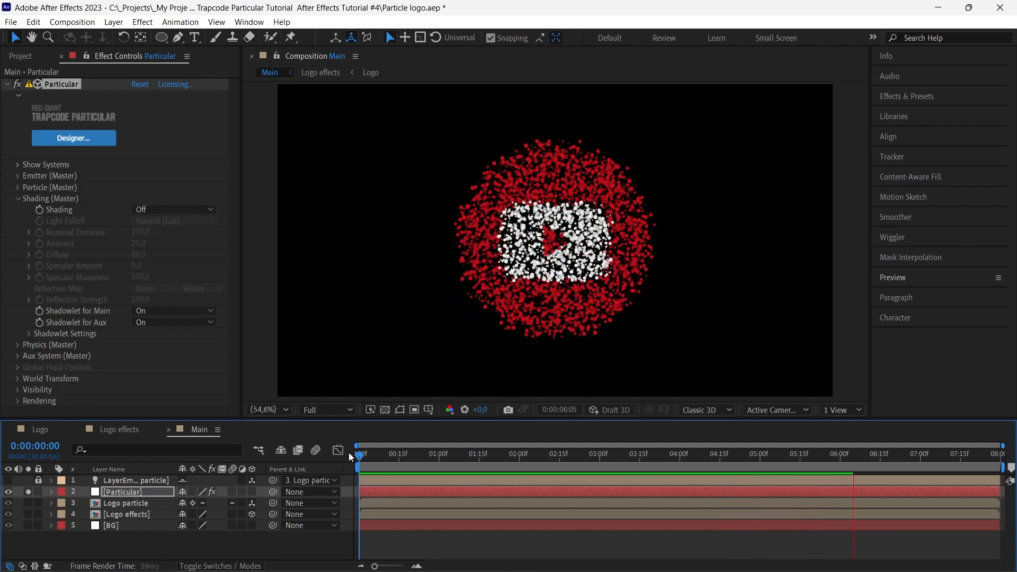
# Examine the particle shadows up close at 0:00:04:01, then return to the fitted view and deselect the layer
pyautogui.moveTo(359, 454); pyautogui.dragTo(682, 463)
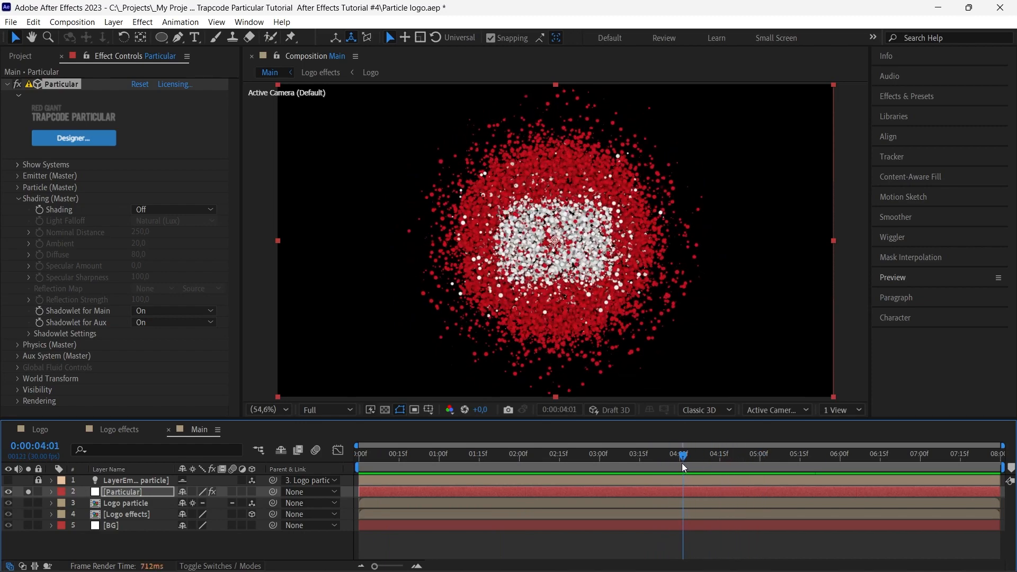
pyautogui.press('.')
pyautogui.press('.')
pyautogui.press('.')
pyautogui.press('.')
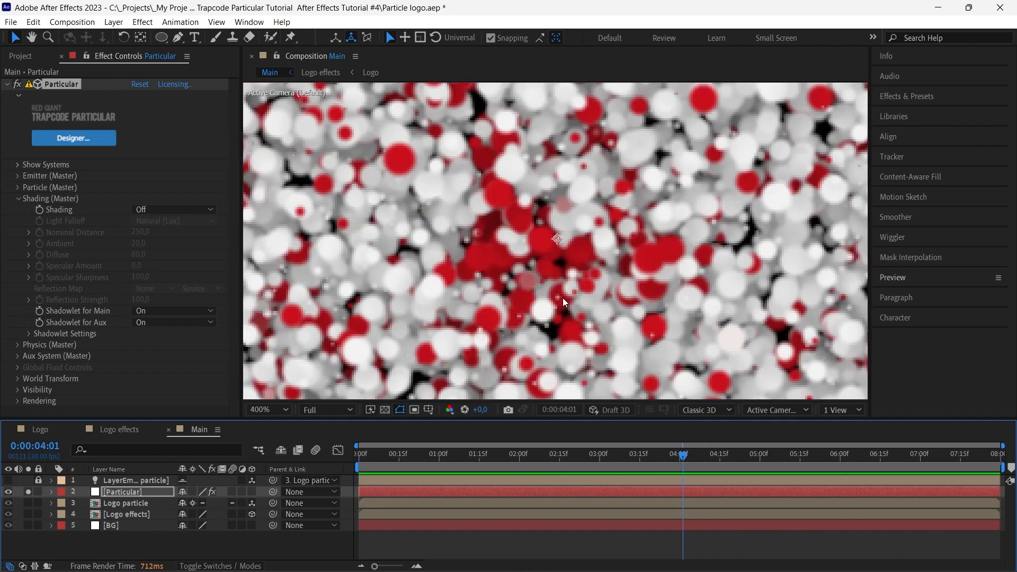
pyautogui.press(',')
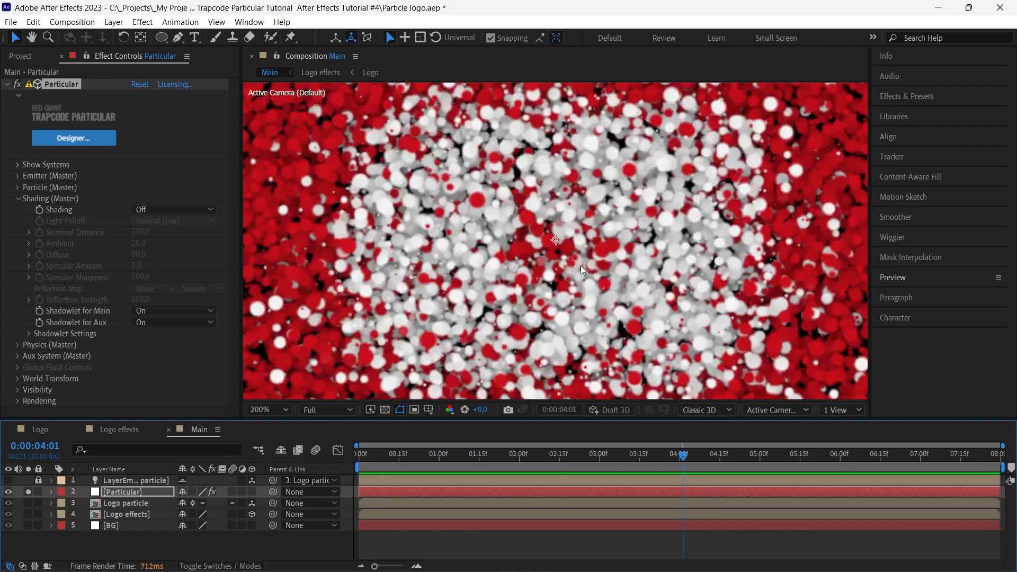
pyautogui.press(',')
pyautogui.press(',')
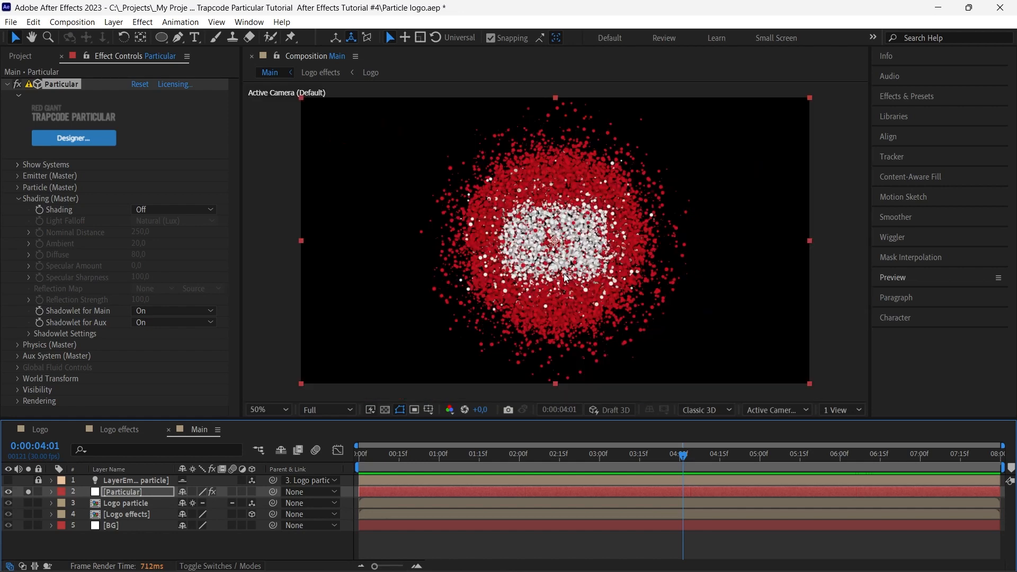
pyautogui.click(273, 408)
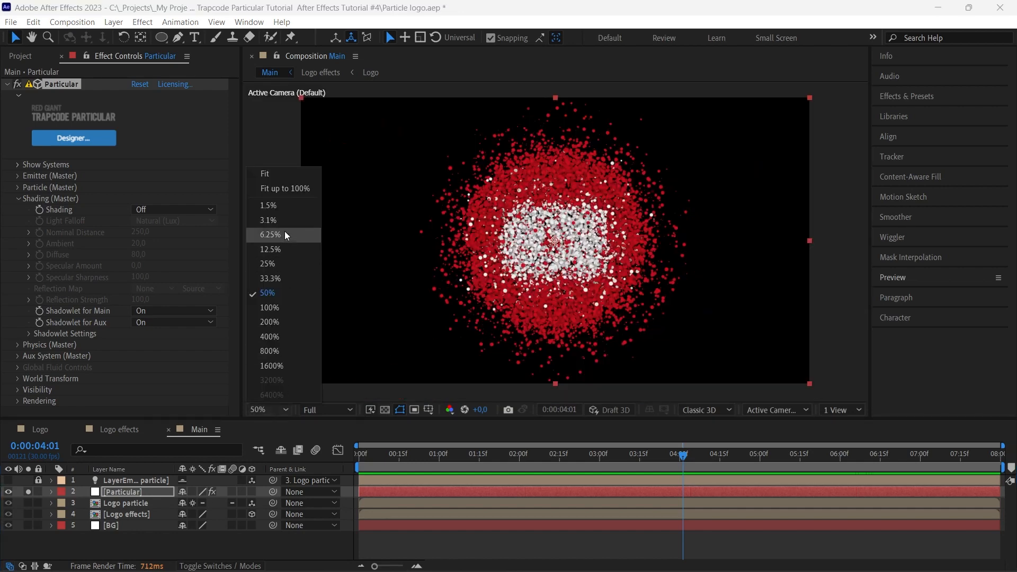
pyautogui.click(289, 188)
pyautogui.click(300, 545)
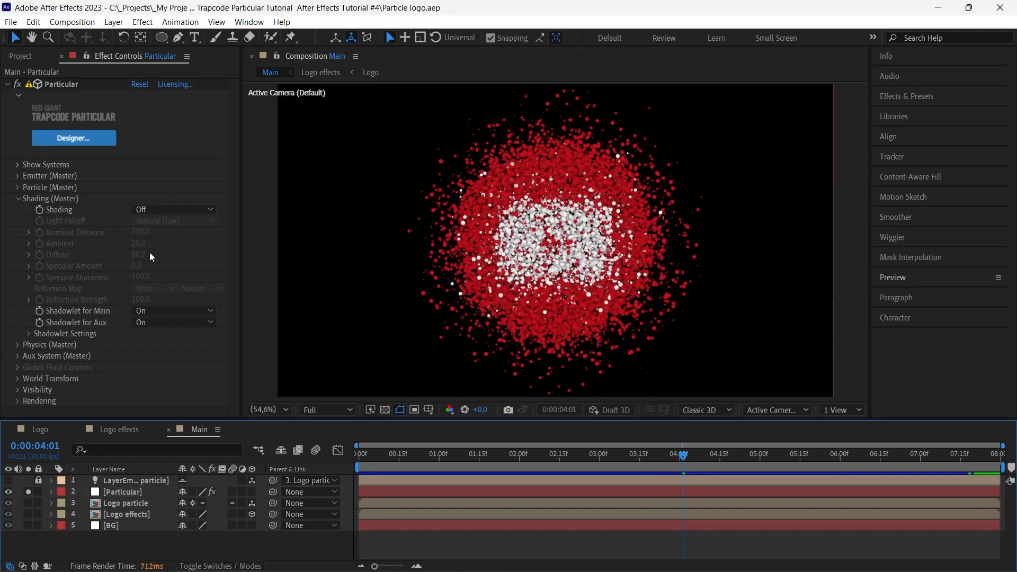
# In the Physics (Master) Air settings, set the Turbulence Field's Affect Size to 103 and Affect Position to -104
pyautogui.click(18, 198)
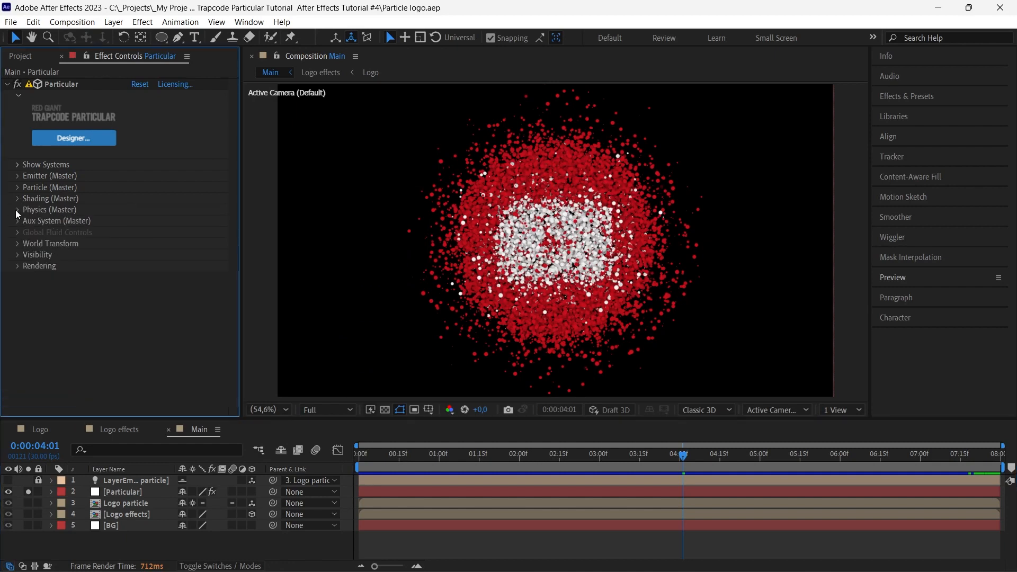
pyautogui.click(16, 209)
pyautogui.click(28, 255)
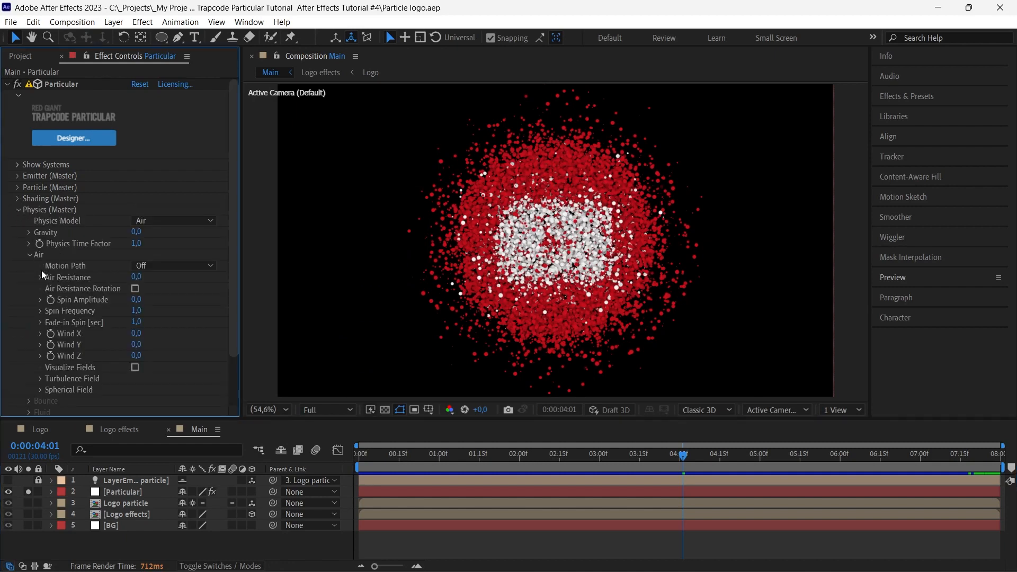
pyautogui.click(40, 379)
pyautogui.scroll(-3, 40, 380)
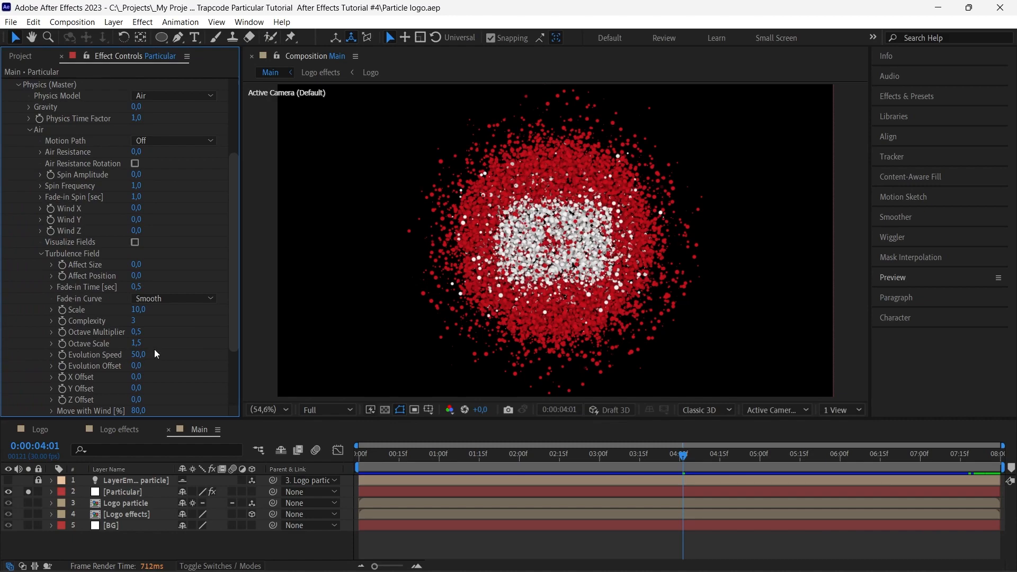
pyautogui.scroll(-1, 155, 354)
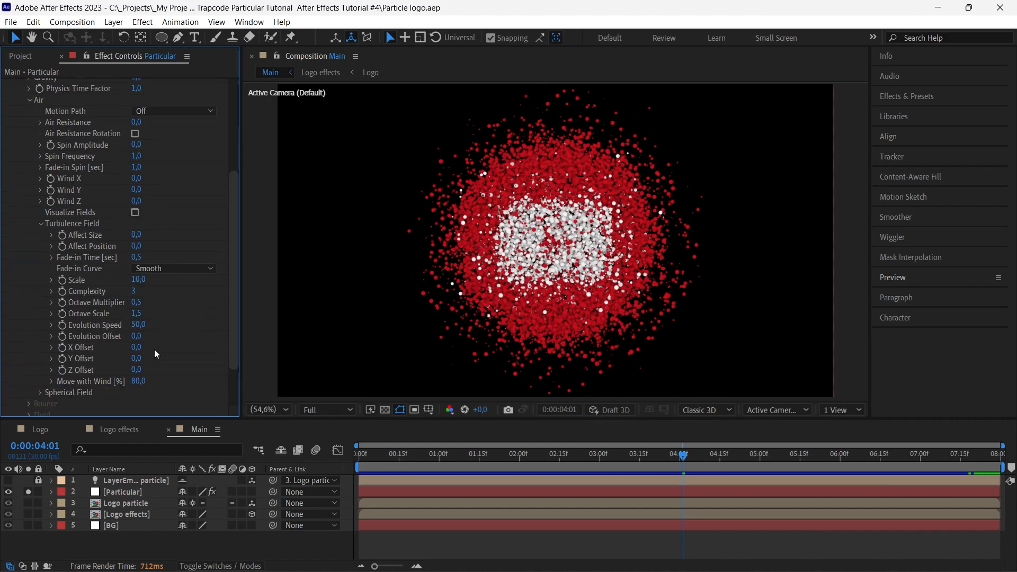
pyautogui.click(603, 459)
pyautogui.moveTo(602, 459); pyautogui.dragTo(545, 459)
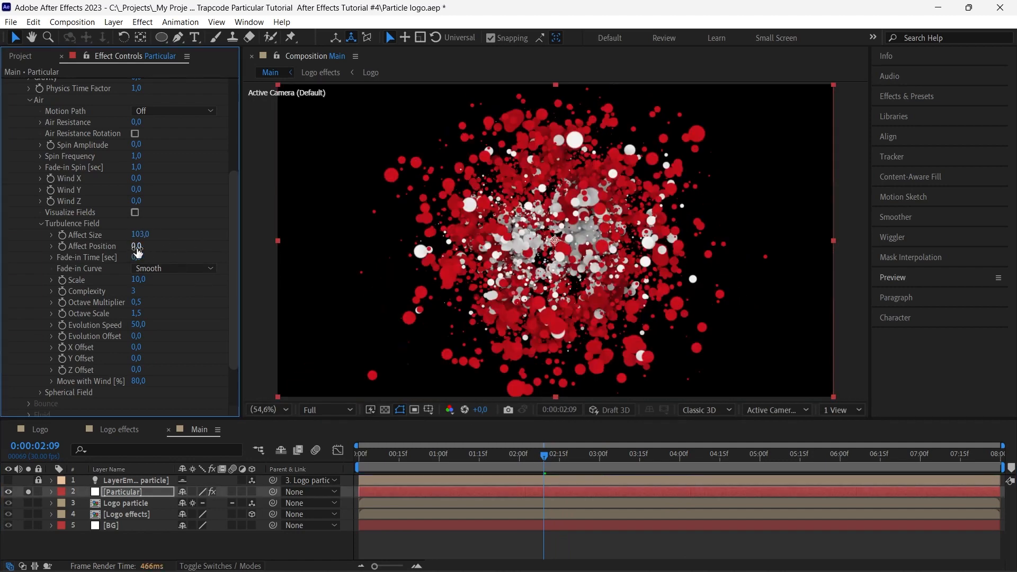
pyautogui.moveTo(136, 246); pyautogui.dragTo(75, 255)
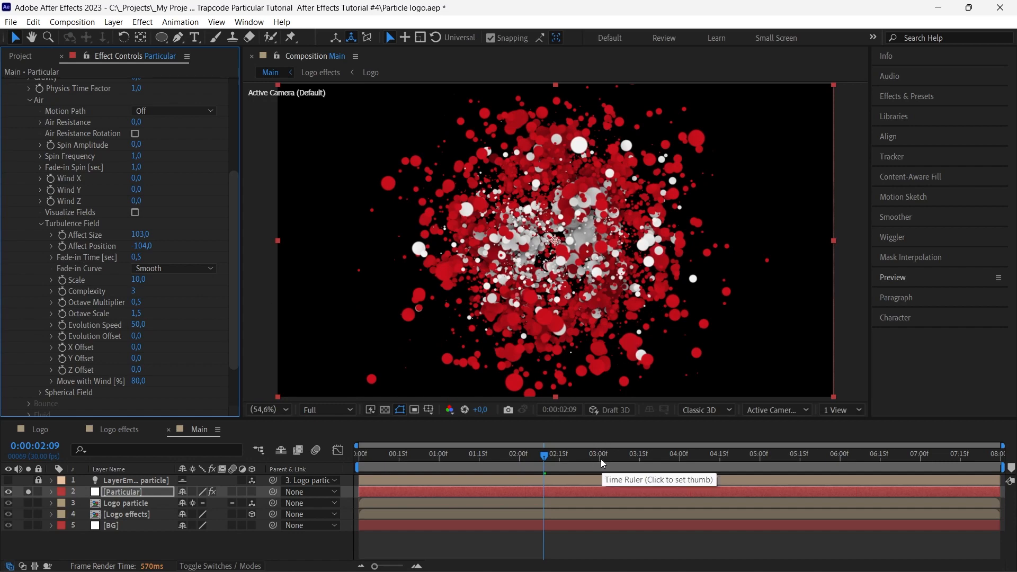
# Preview the turbulent particle motion from 0:00:00:14, scrub through the early frames, and return to the start of the composition
pyautogui.moveTo(601, 457); pyautogui.dragTo(397, 461)
pyautogui.press('space')
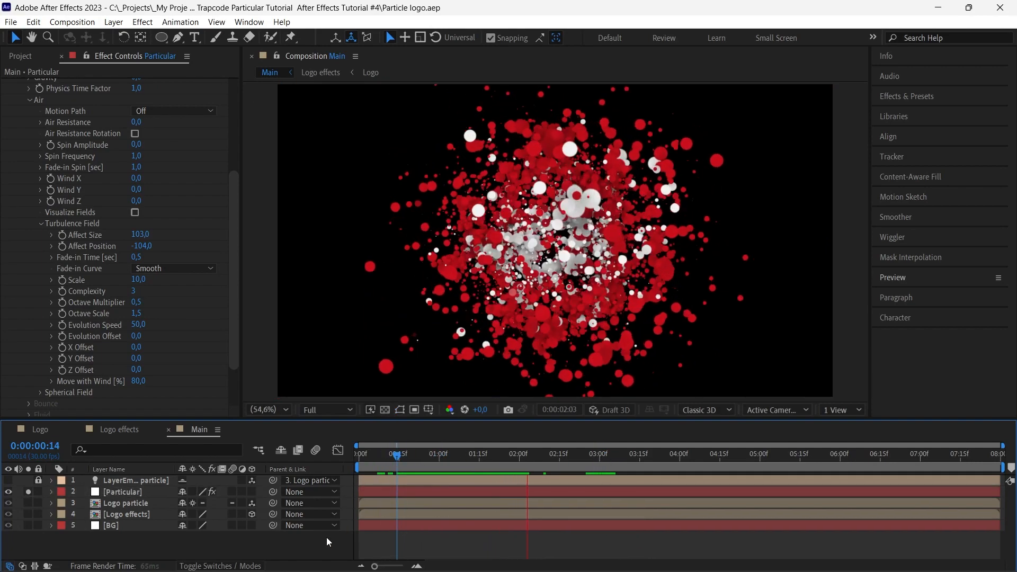
pyautogui.press('space')
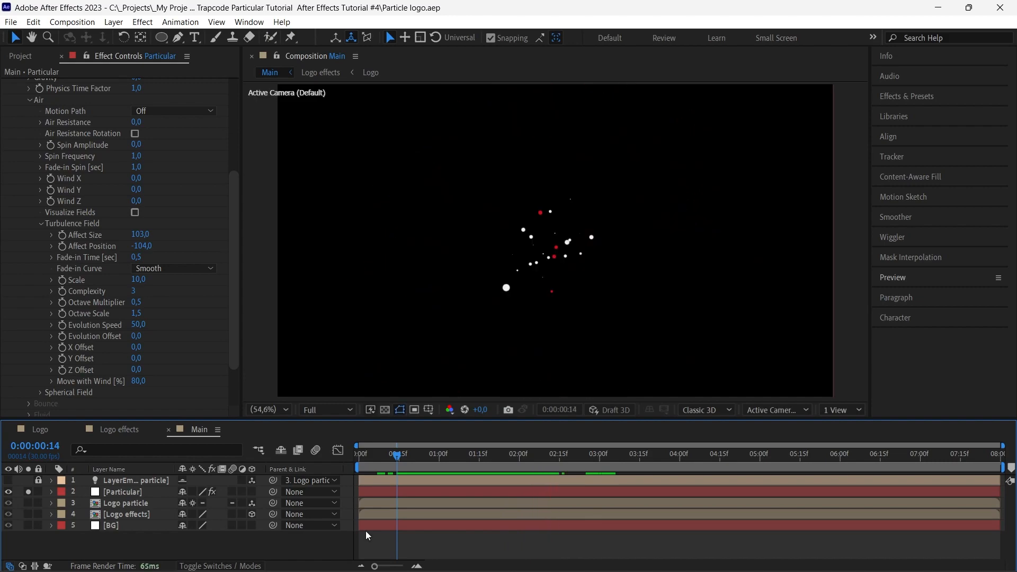
pyautogui.moveTo(408, 456); pyautogui.dragTo(541, 455)
pyautogui.moveTo(446, 457); pyautogui.dragTo(352, 459)
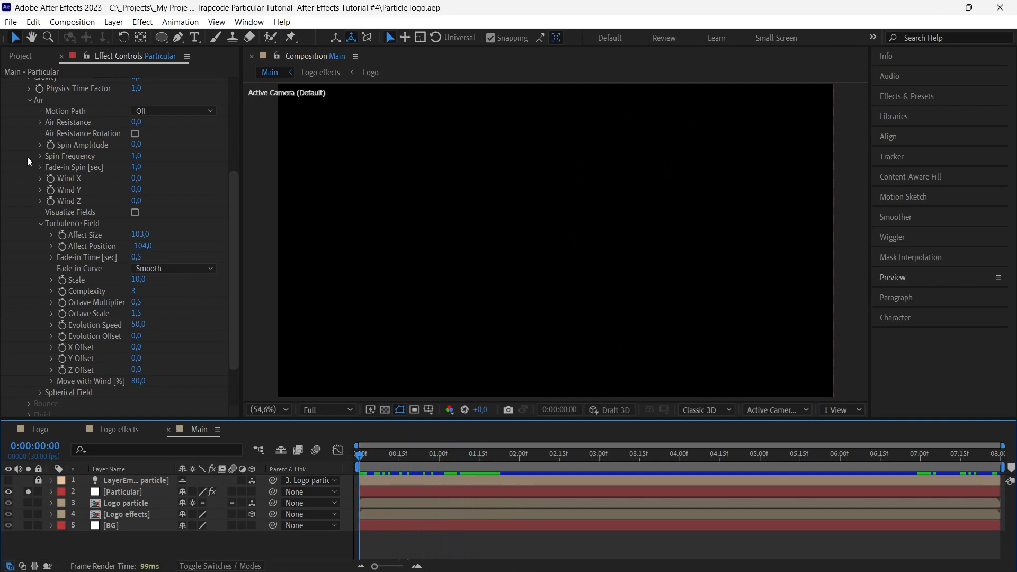
# Collapse the Physics (Master) settings and expand the World Transform settings
pyautogui.scroll(5, 29, 233)
pyautogui.click(17, 209)
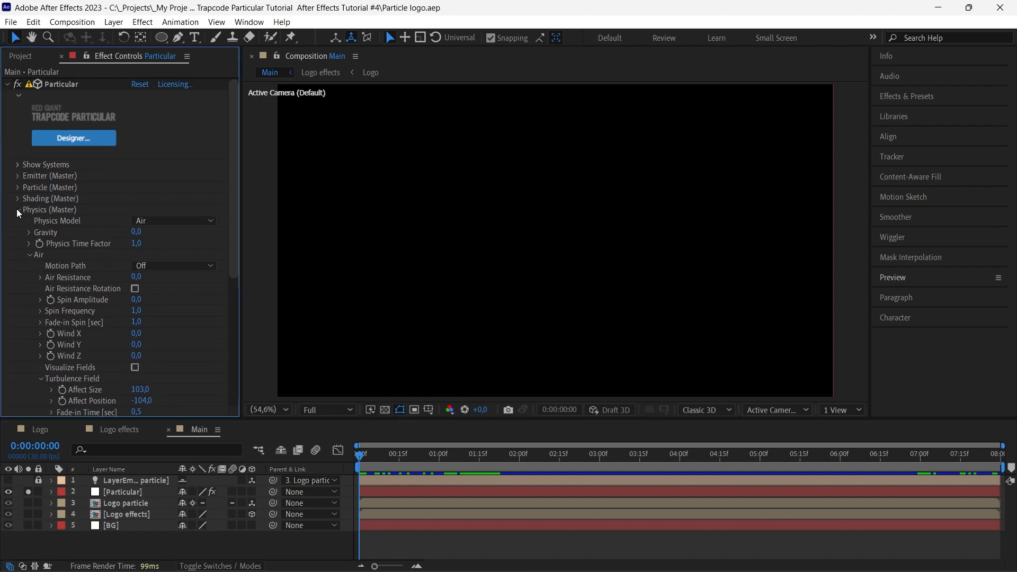
pyautogui.click(17, 243)
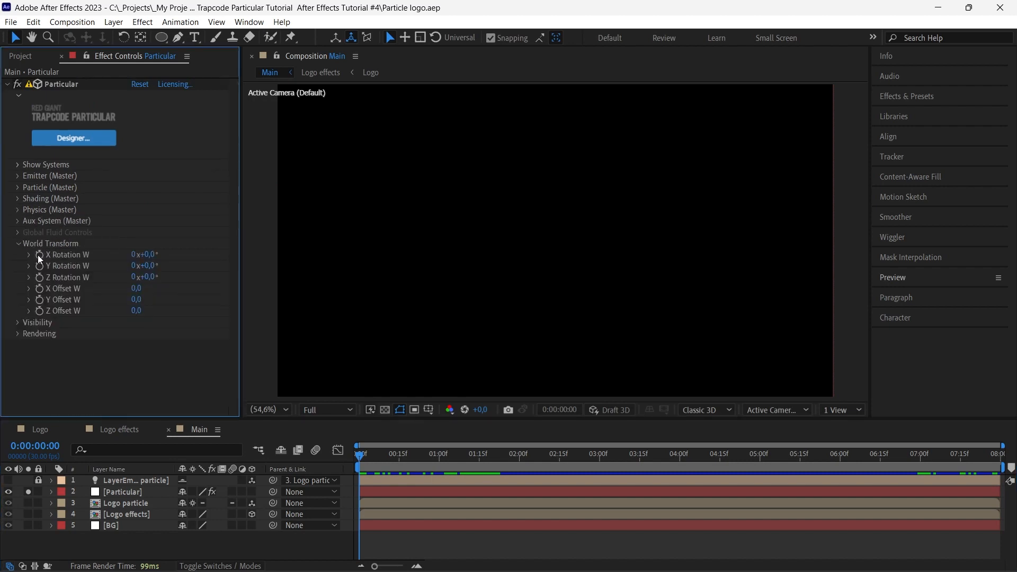
pyautogui.click(39, 255)
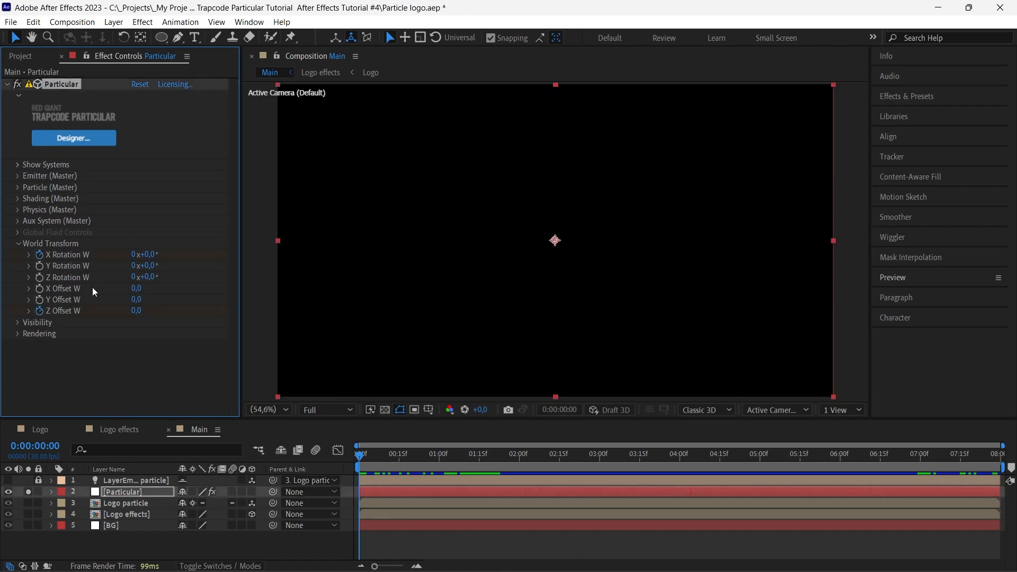
pyautogui.moveTo(730, 459); pyautogui.dragTo(771, 456)
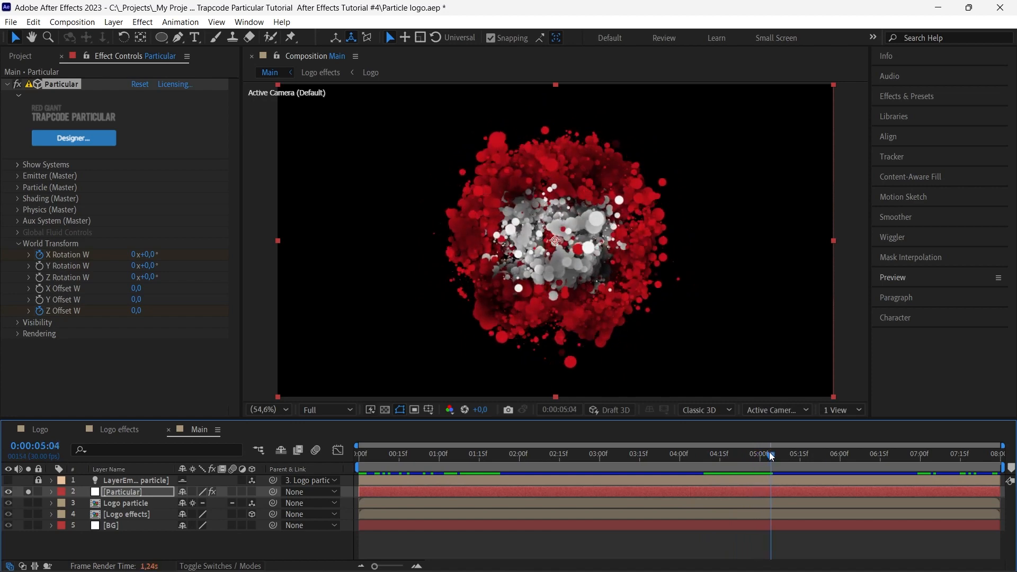
pyautogui.hotkey('ctrl', 'z')
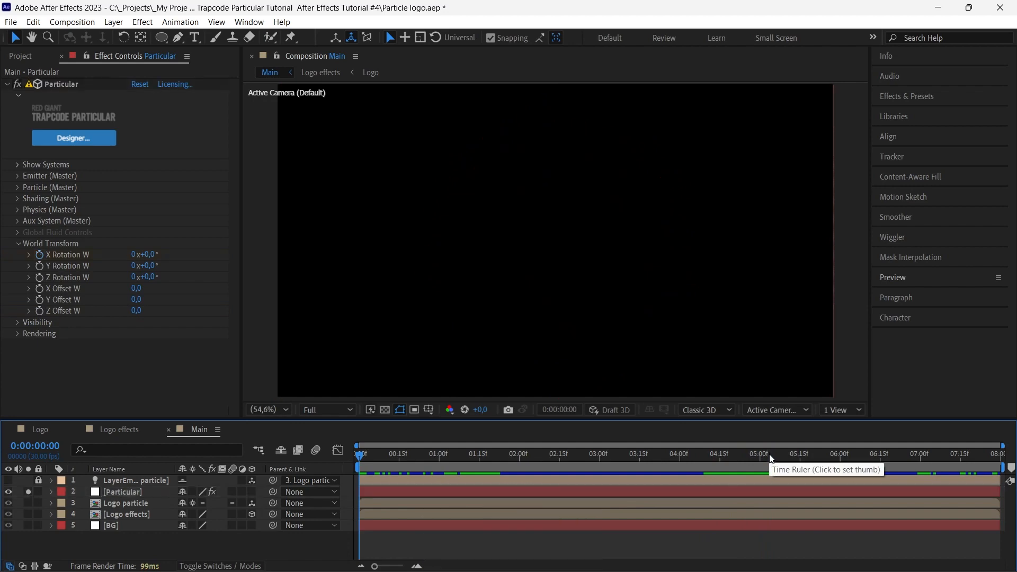
# Add World Transform keyframes of 0 for X Rotation W and Z Offset W at 0:00:05:07
pyautogui.click(766, 456)
pyautogui.moveTo(767, 458); pyautogui.dragTo(764, 459)
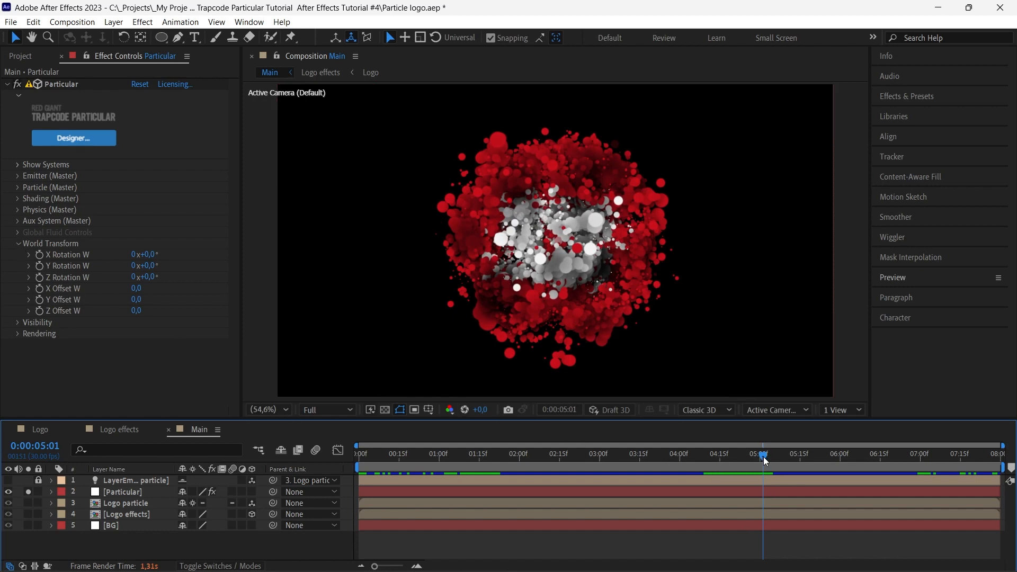
pyautogui.moveTo(764, 456)
pyautogui.mouseDown()
pyautogui.moveTo(745, 456)
pyautogui.moveTo(780, 457)
pyautogui.mouseUp()
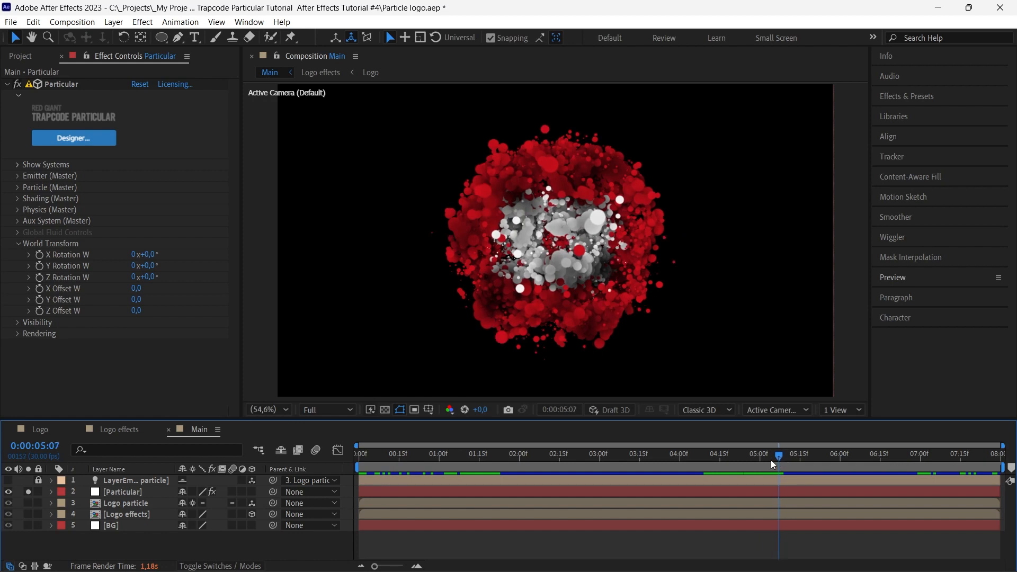
pyautogui.click(39, 254)
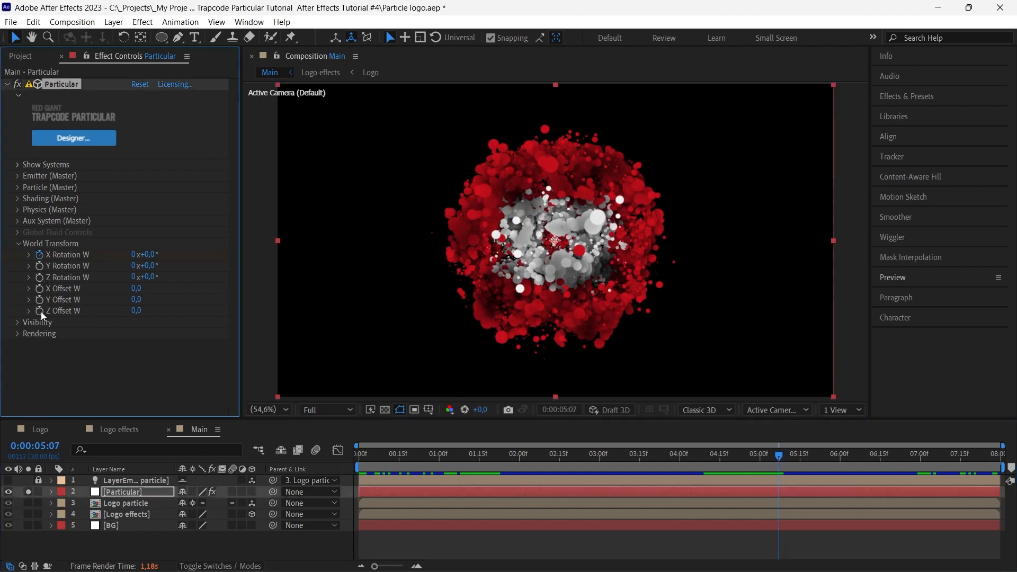
# At the start of the composition, set World Transform X Rotation W to -250 and Z Offset W to -350
pyautogui.moveTo(389, 457); pyautogui.dragTo(327, 454)
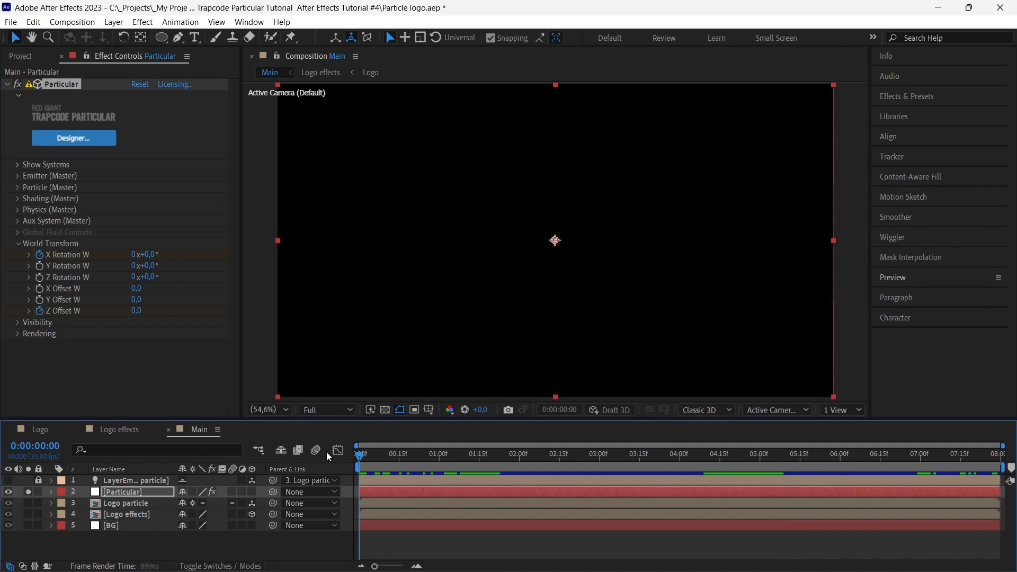
pyautogui.click(148, 255)
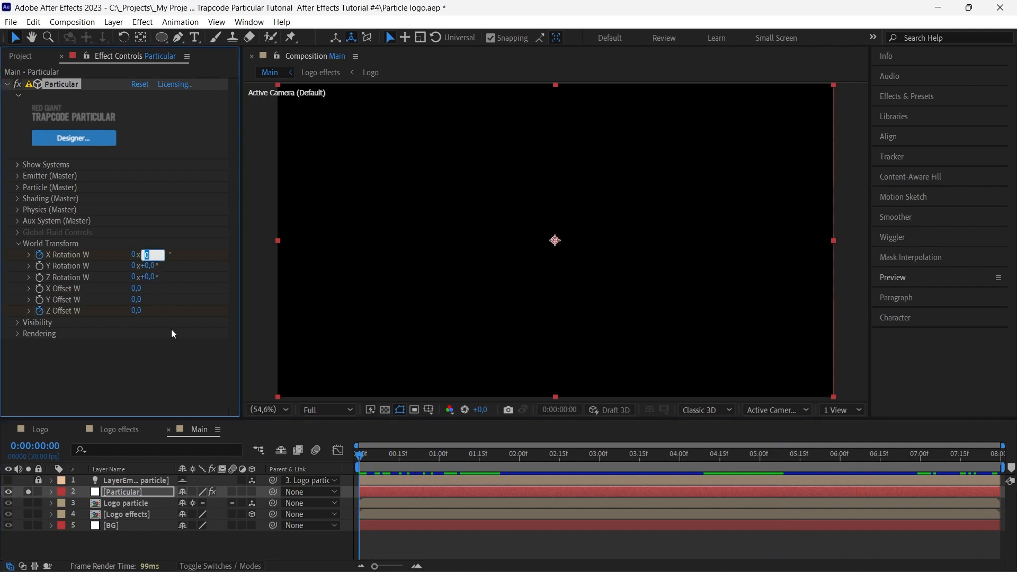
pyautogui.write('-25')
pyautogui.press('Return')
pyautogui.click(136, 311)
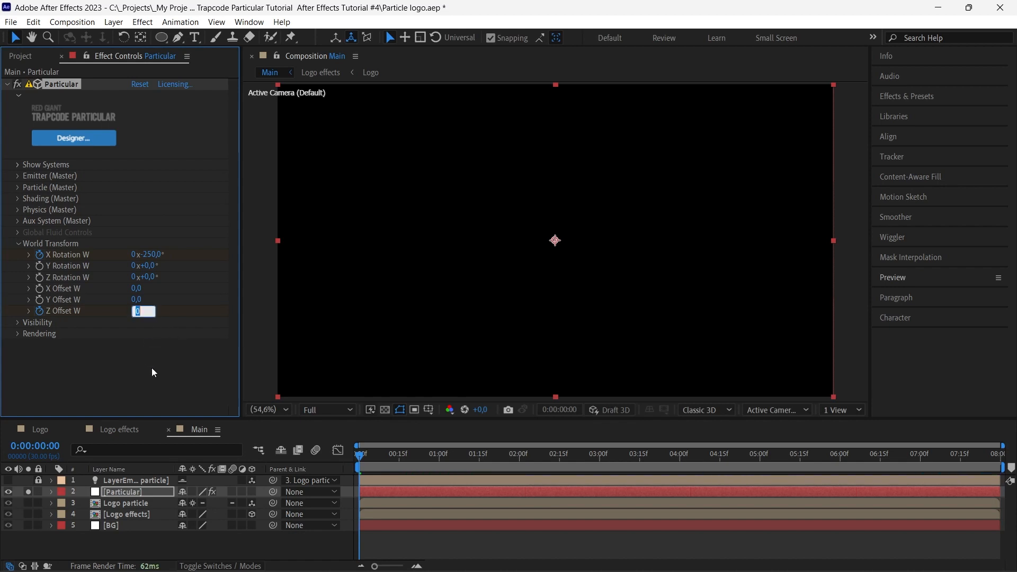
pyautogui.write('-350')
pyautogui.press('Return')
# Apply Easy Ease to the Particular layer's Velocity, X Rotation W and Z Offset W keyframes, and collapse the layer
pyautogui.click(144, 491)
pyautogui.press('u')
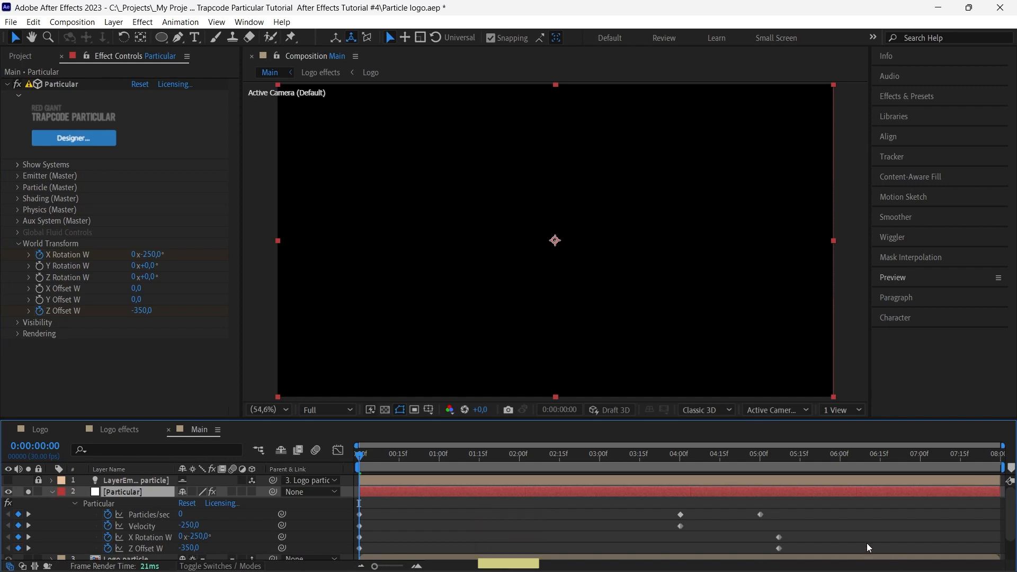
pyautogui.moveTo(866, 521); pyautogui.dragTo(345, 543)
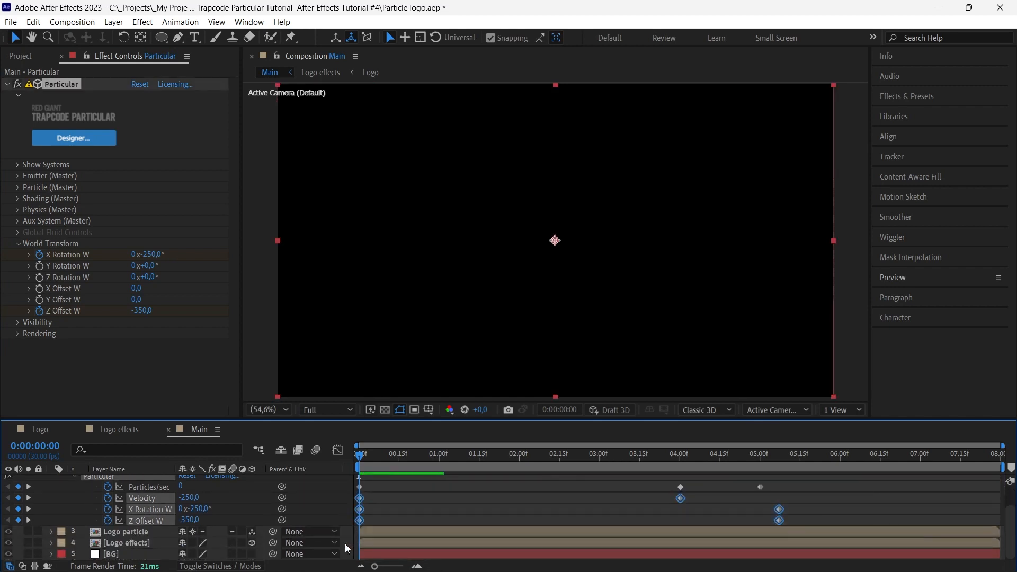
pyautogui.press('F9')
pyautogui.scroll(2, 147, 526)
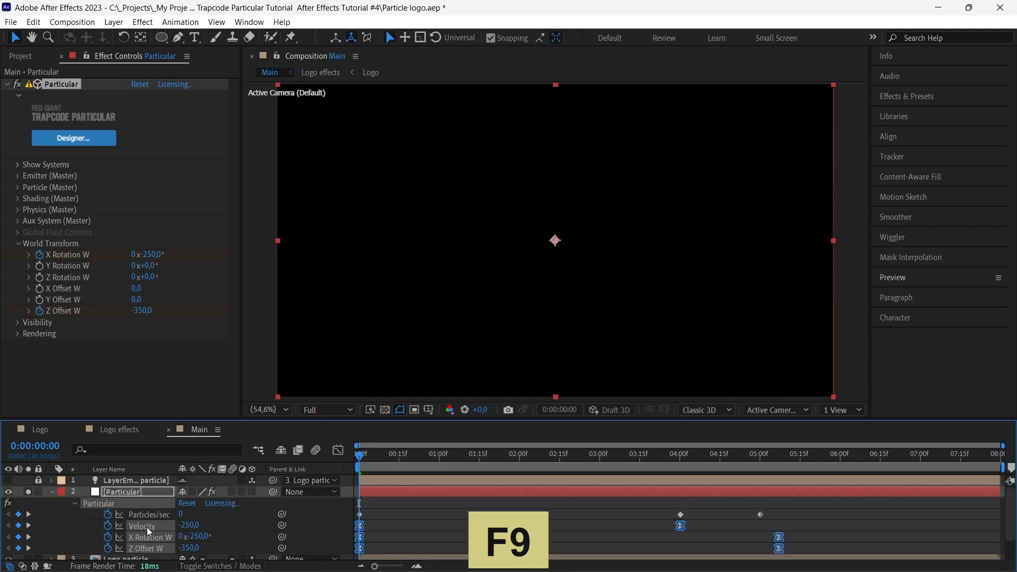
pyautogui.click(52, 492)
pyautogui.click(112, 546)
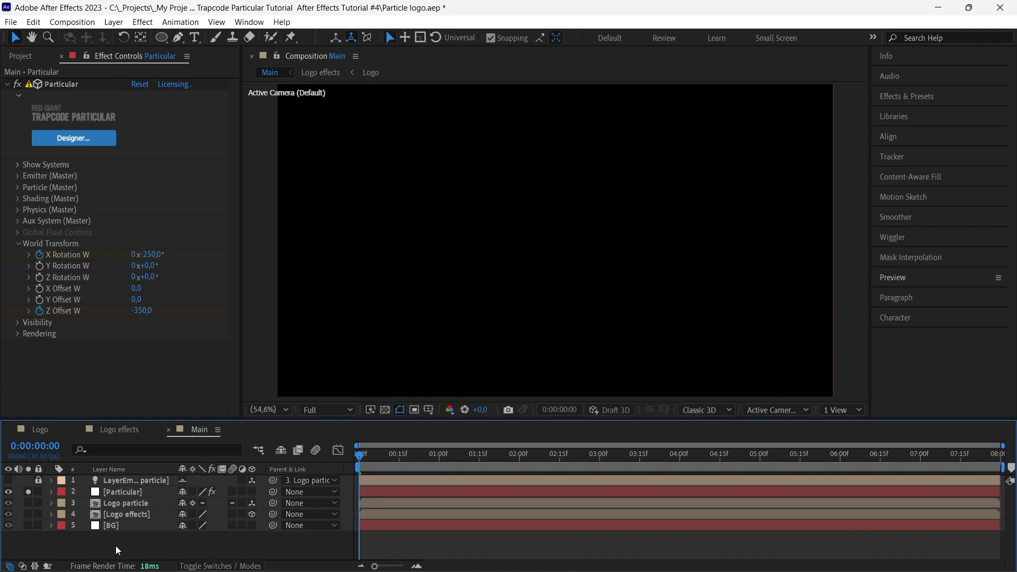
# Turn off solo on the Particular layer and preview the composition from the start with all layers showing
pyautogui.click(26, 492)
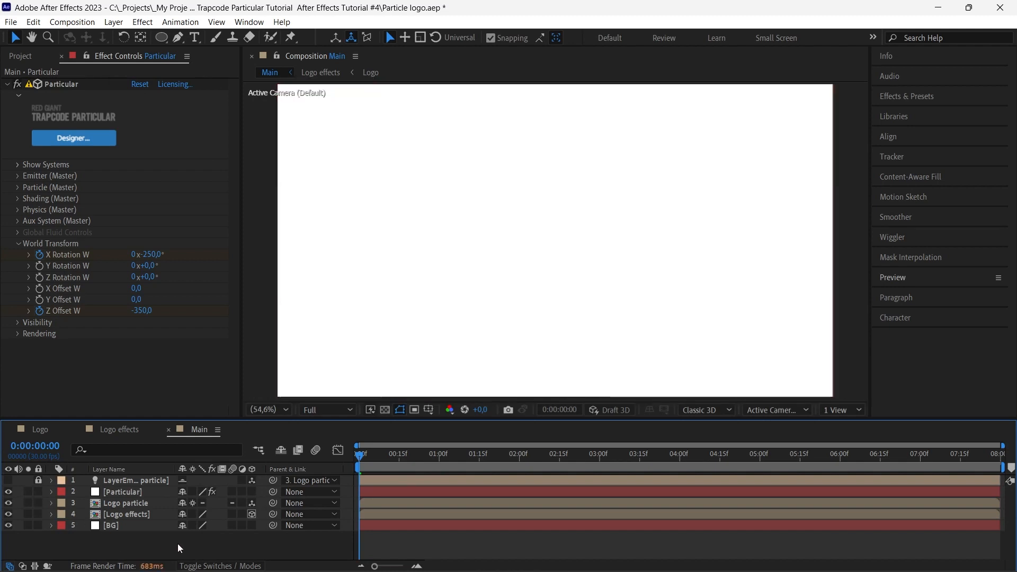
pyautogui.press('space')
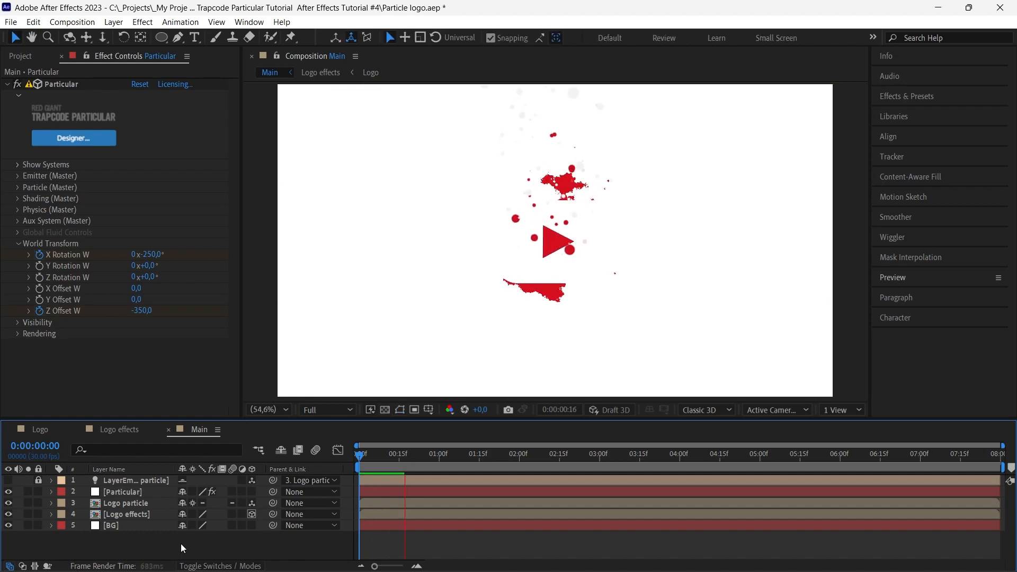
pyautogui.press('space')
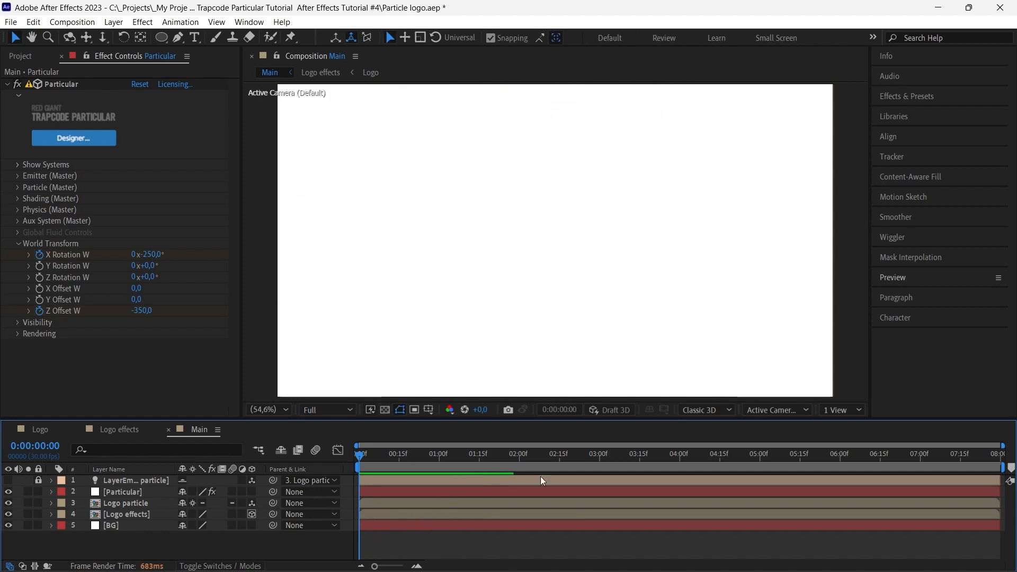
# Find the frame where the particles form the logo and shift the Logo effects layer to start at 0:00:04:10
pyautogui.moveTo(443, 455)
pyautogui.mouseDown()
pyautogui.moveTo(478, 459)
pyautogui.moveTo(439, 456)
pyautogui.moveTo(459, 460)
pyautogui.mouseUp()
pyautogui.click(692, 457)
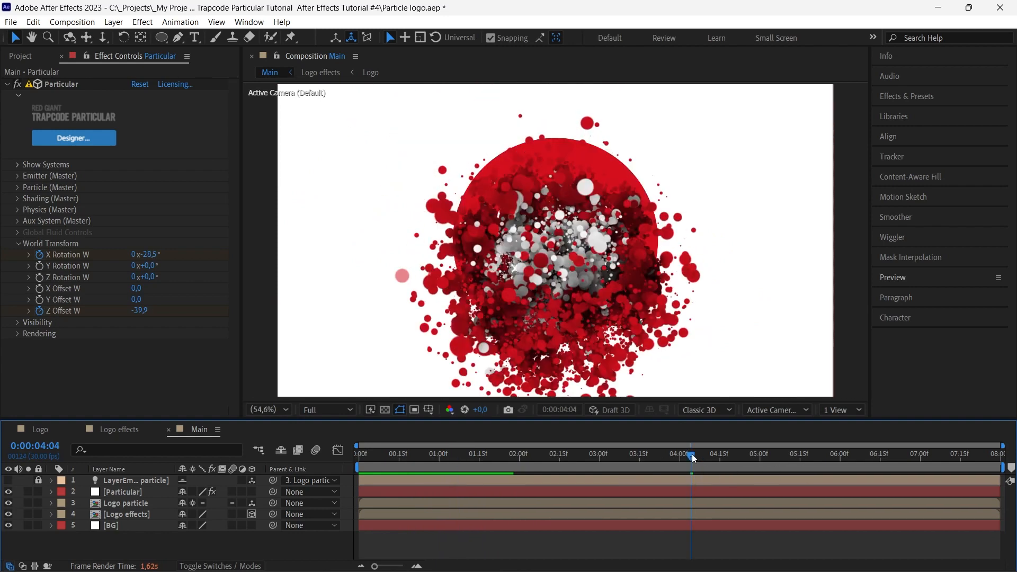
pyautogui.click(705, 456)
pyautogui.moveTo(705, 456); pyautogui.dragTo(708, 456)
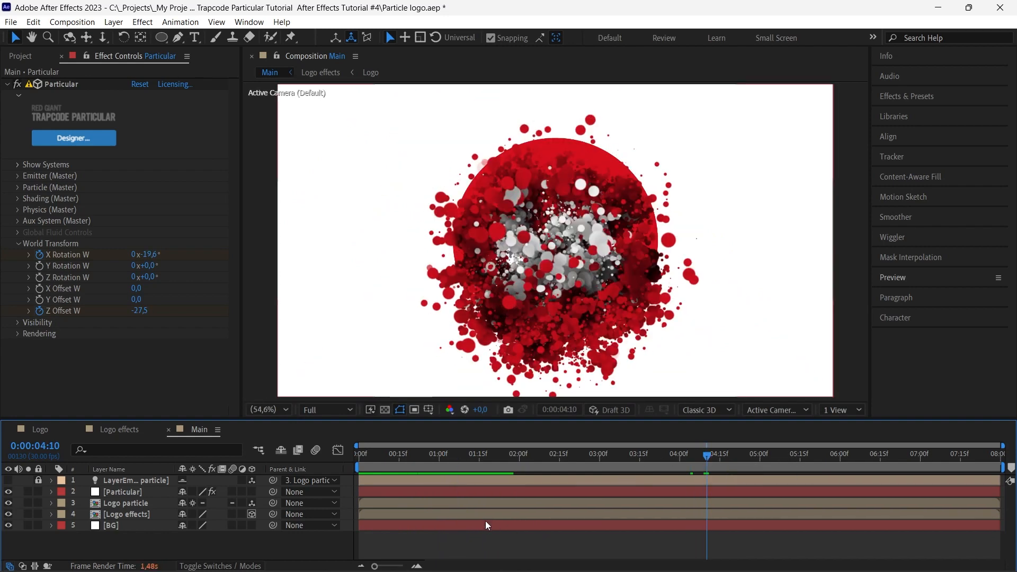
pyautogui.click(469, 515)
pyautogui.moveTo(466, 514); pyautogui.dragTo(815, 510)
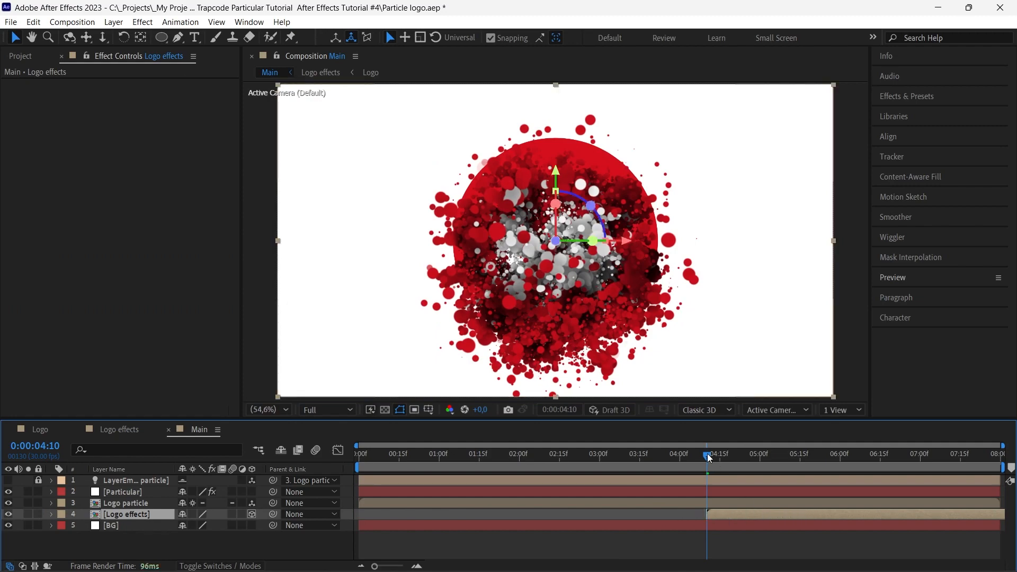
# Return to the start of the composition and preview the reveal with the delayed Logo effects layer
pyautogui.moveTo(708, 456); pyautogui.dragTo(352, 459)
pyautogui.press('space')
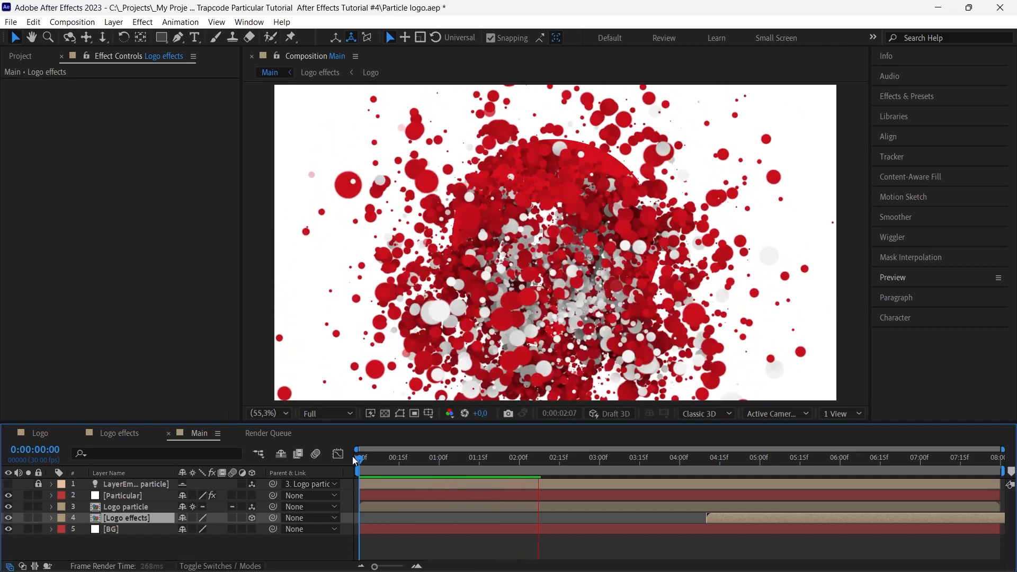
pyautogui.press('space')
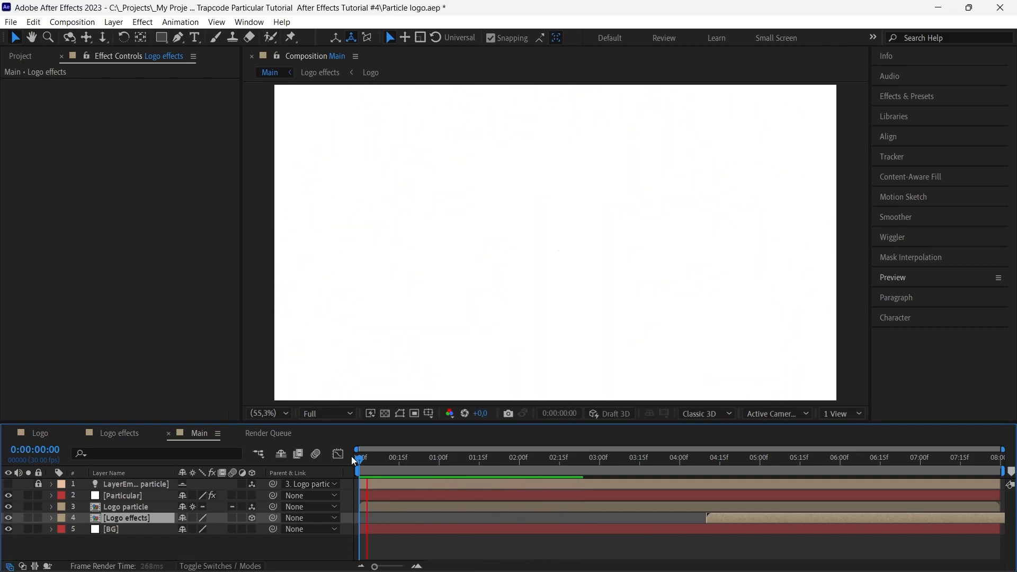
# Hide the Logo particle layer and preview the particle logo reveal from the start
pyautogui.click(124, 507)
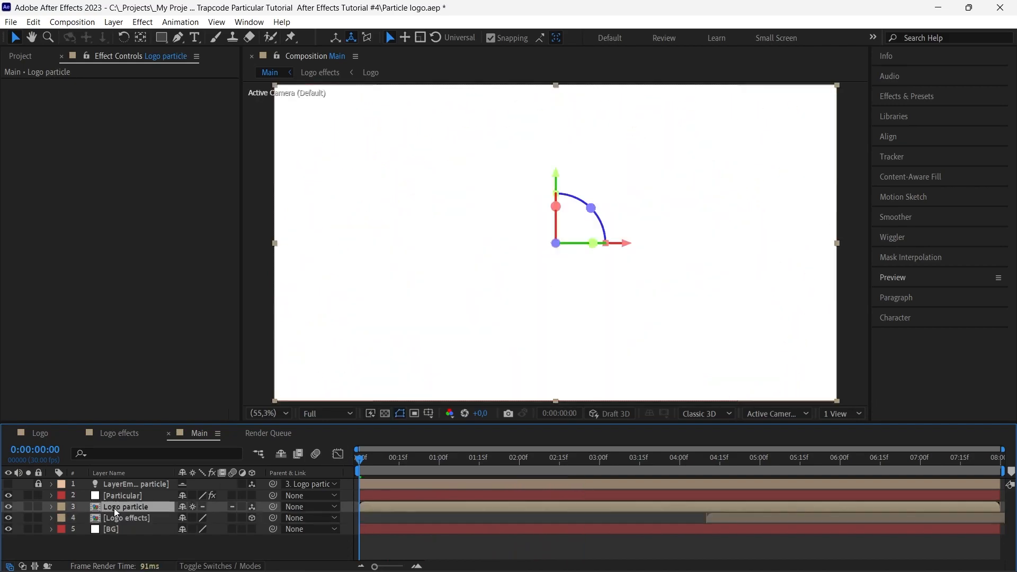
pyautogui.click(8, 506)
pyautogui.click(111, 500)
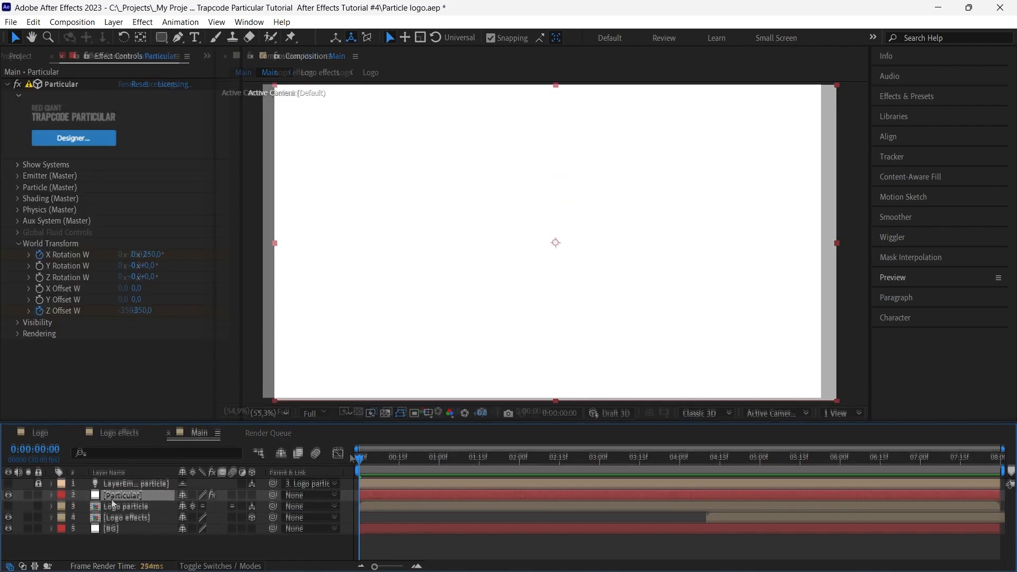
pyautogui.press('space')
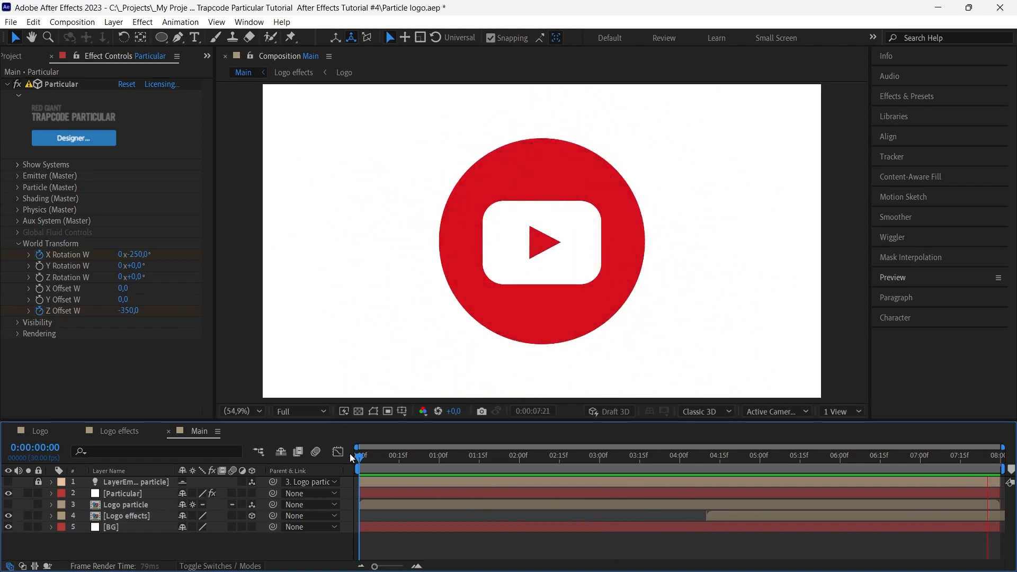
pyautogui.press('space')
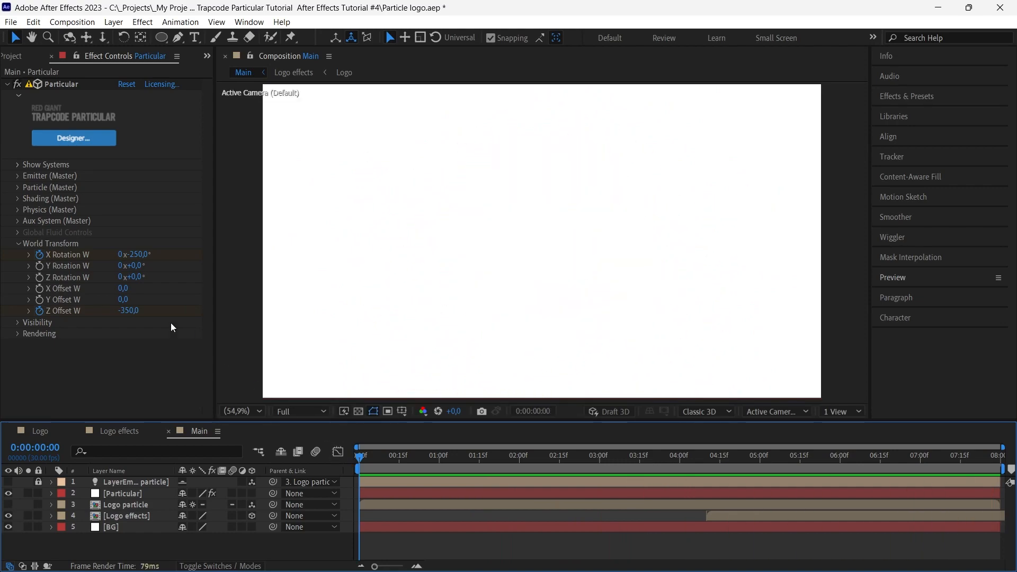
# At the start of the composition, set X Rotation W to -350 and Z Offset W to -700, and preview the motion
pyautogui.click(133, 313)
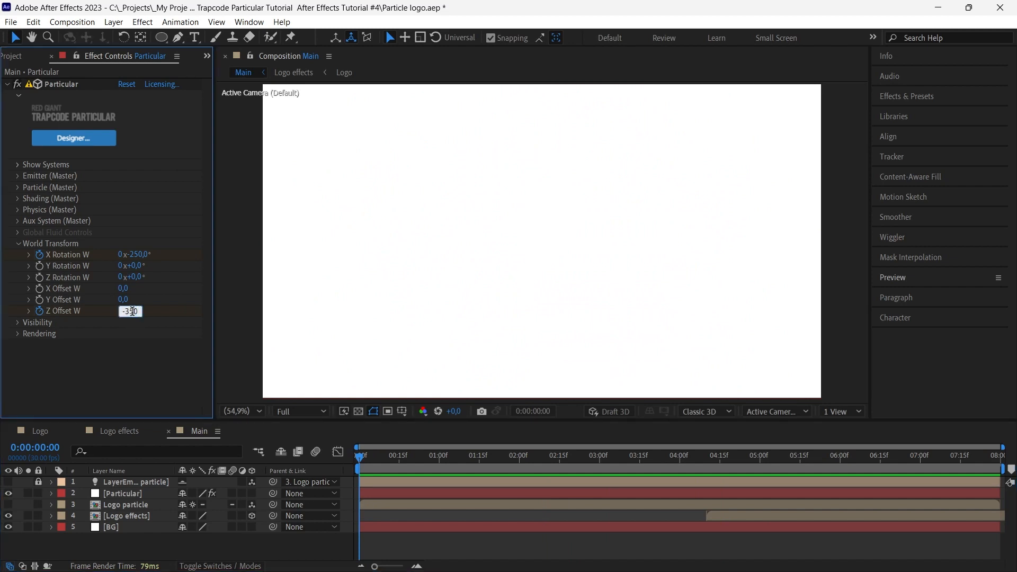
pyautogui.moveTo(127, 313); pyautogui.dragTo(139, 313)
pyautogui.write('700')
pyautogui.press('Return')
pyautogui.press('space')
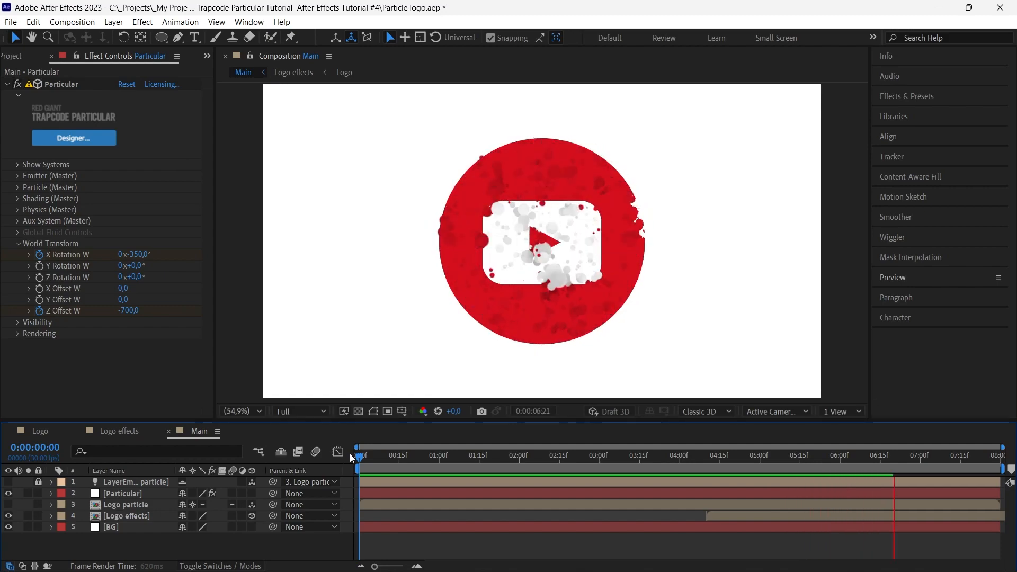
# Shift the Logo effects layer to start at 0:00:03:26 and check the logo formation around 0:00:06:09
pyautogui.moveTo(465, 459); pyautogui.dragTo(670, 457)
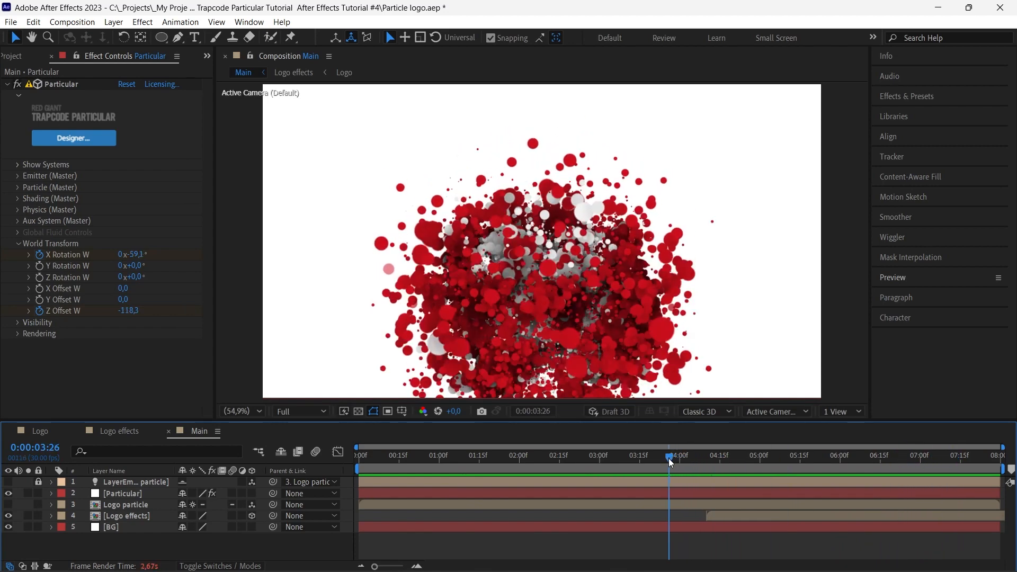
pyautogui.moveTo(732, 516); pyautogui.dragTo(697, 512)
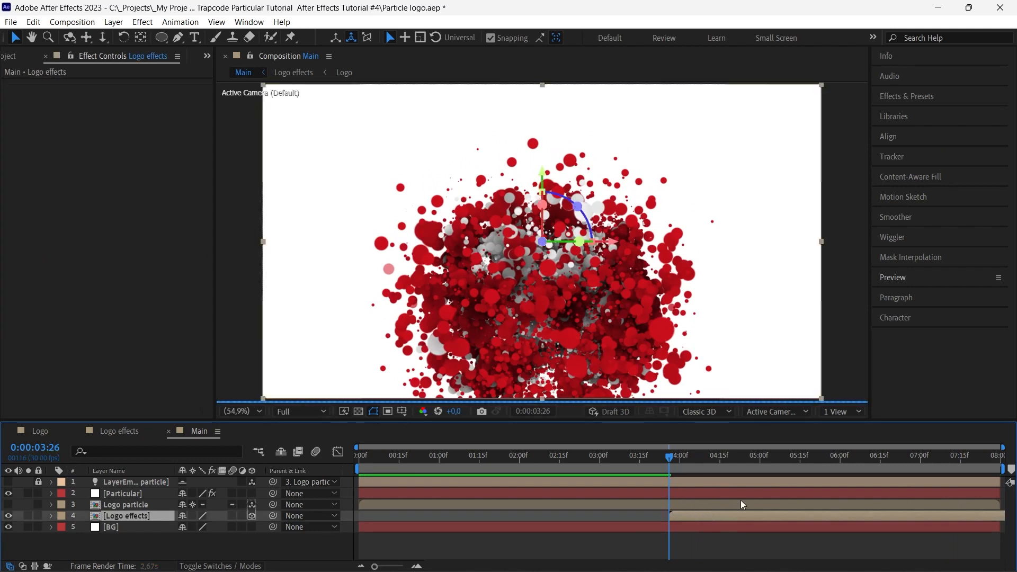
pyautogui.moveTo(900, 459); pyautogui.dragTo(865, 463)
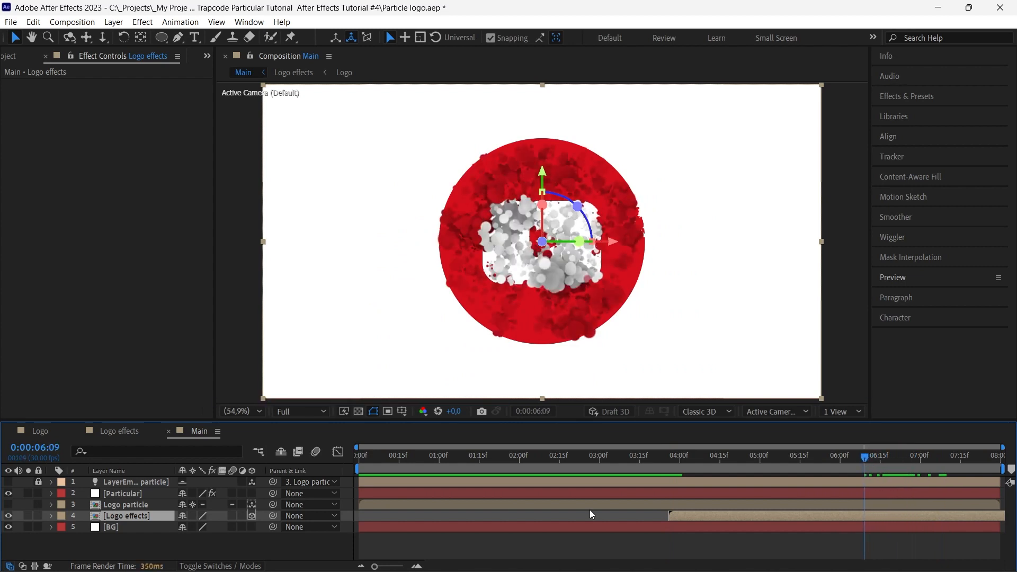
pyautogui.click(333, 543)
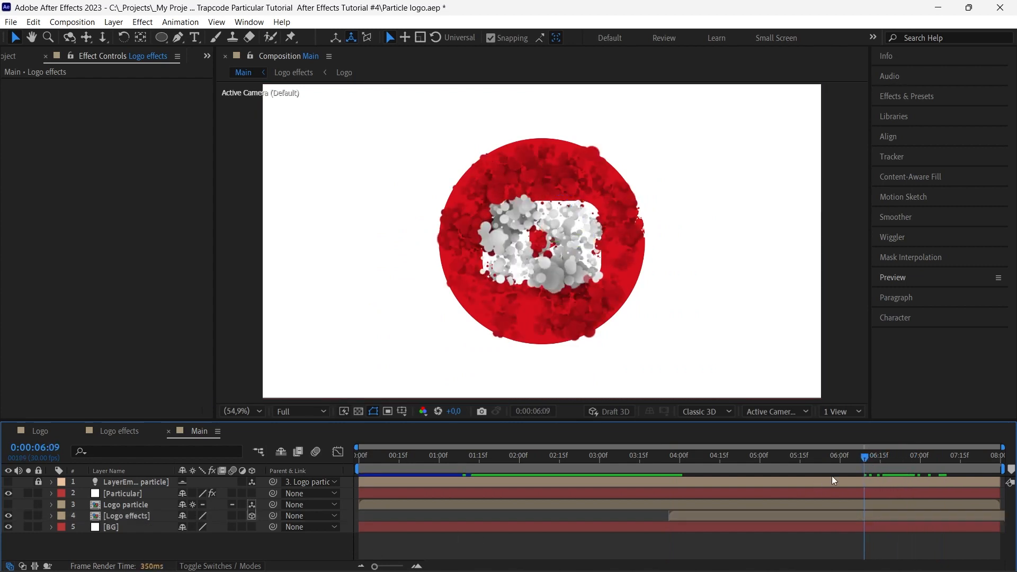
# Nudge the Logo effects layer slightly earlier to start at about 0:00:03:24, and check the later frames
pyautogui.moveTo(864, 457); pyautogui.dragTo(663, 466)
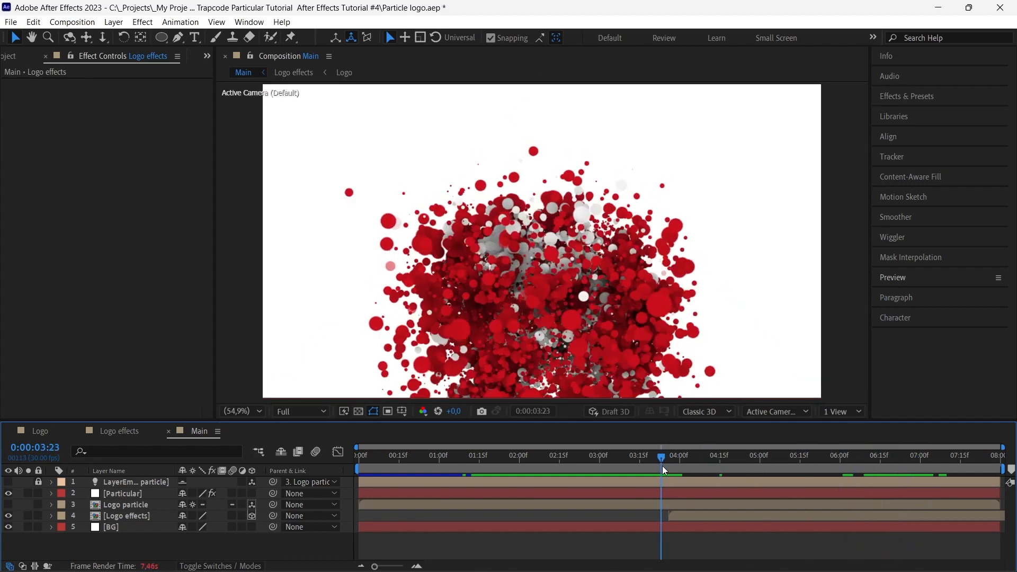
pyautogui.moveTo(683, 515); pyautogui.dragTo(678, 514)
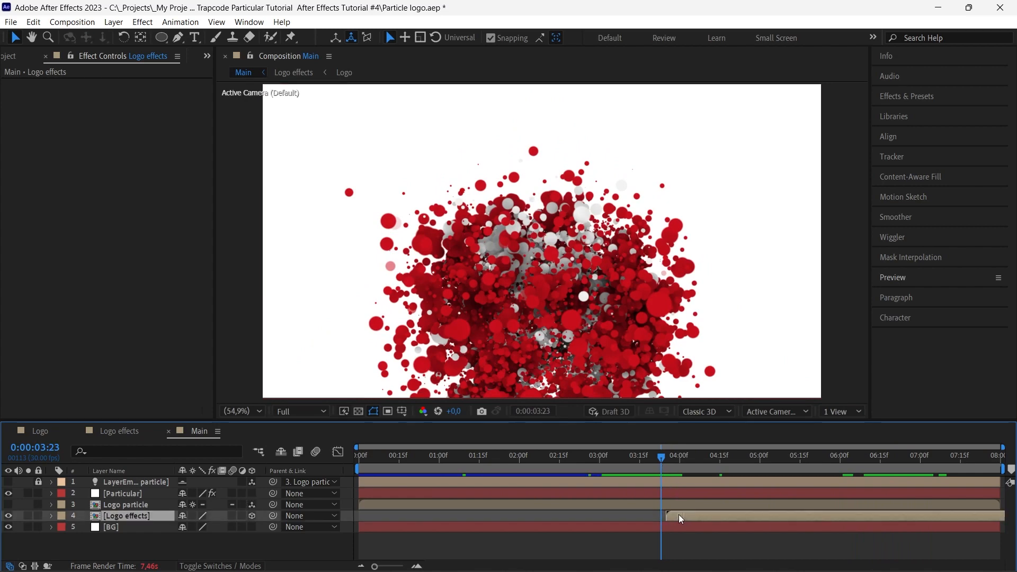
pyautogui.moveTo(680, 459); pyautogui.dragTo(934, 465)
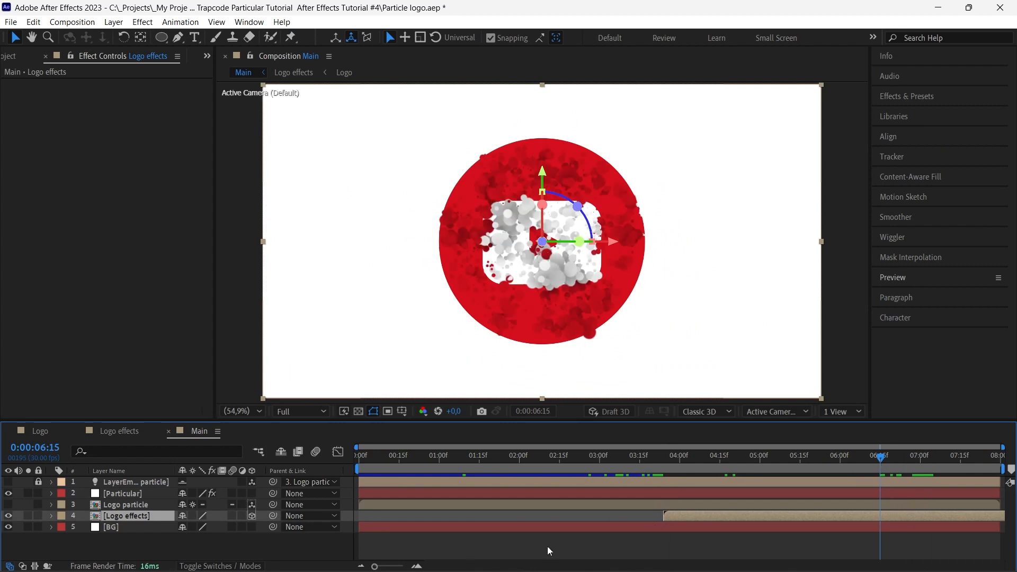
pyautogui.click(315, 546)
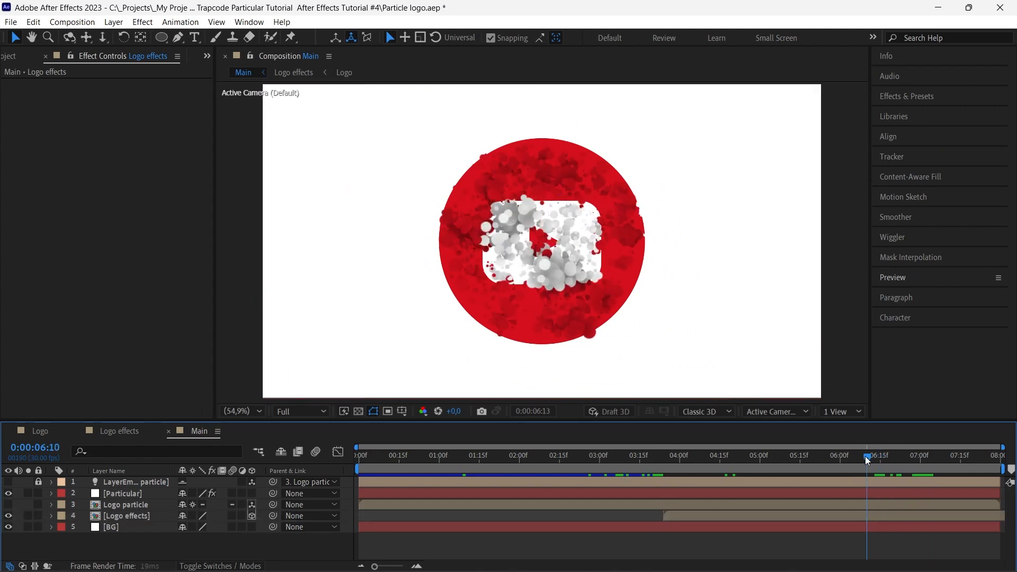
# Scrub back through the logo formation and preview the whole reveal from the start of the composition
pyautogui.moveTo(865, 457); pyautogui.dragTo(614, 442)
pyautogui.press('Home')
pyautogui.press('space')
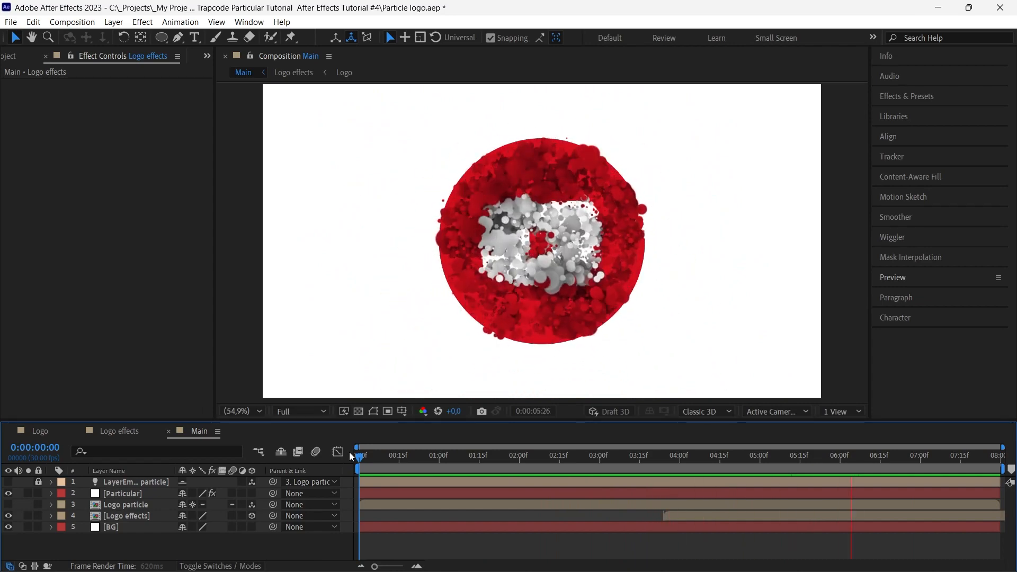
pyautogui.press('space')
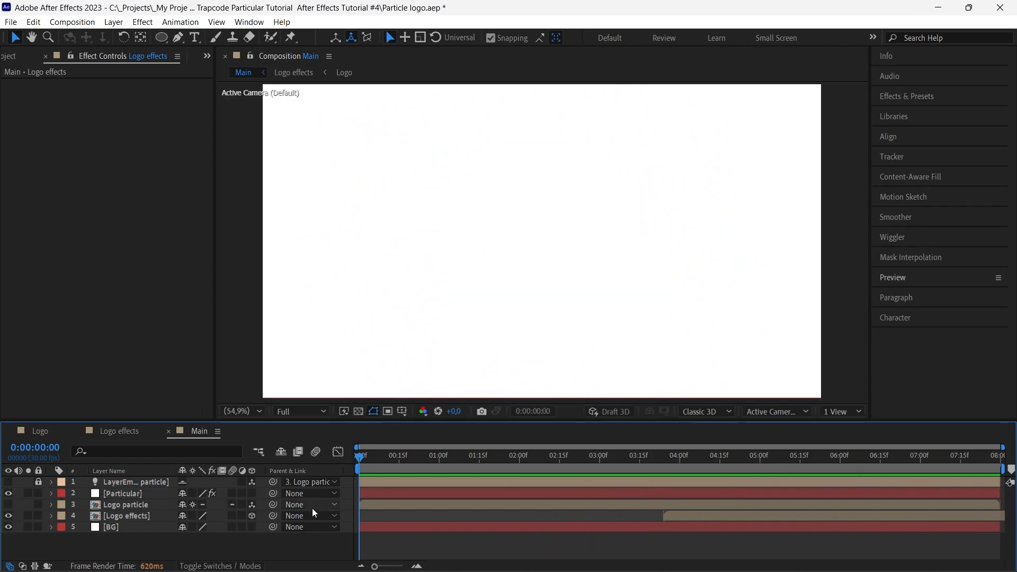
# Add a two-node camera layer named Camera 1 with the 35mm preset to the Main composition
pyautogui.rightClick(306, 547)
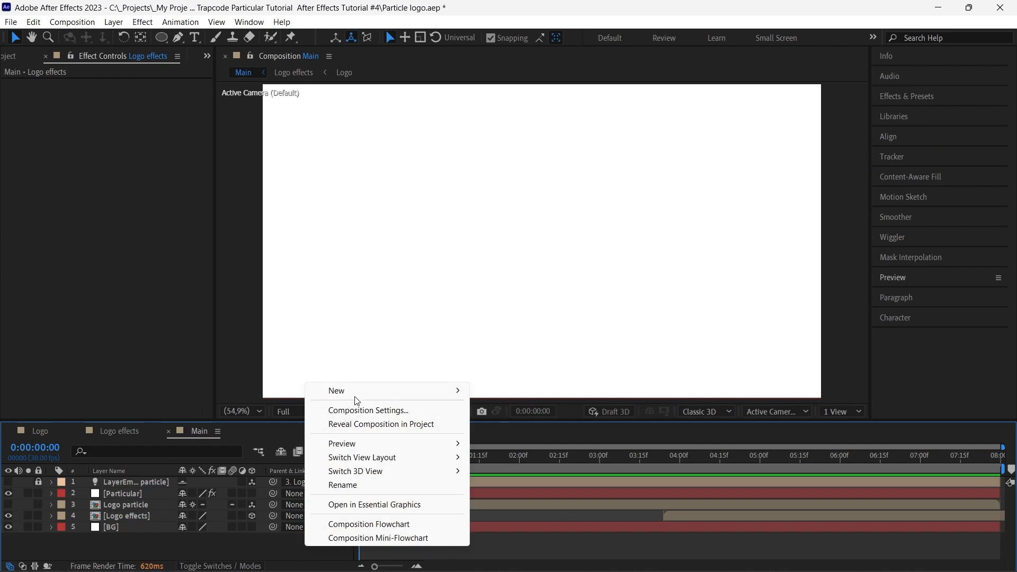
pyautogui.moveTo(356, 395)
pyautogui.click(507, 452)
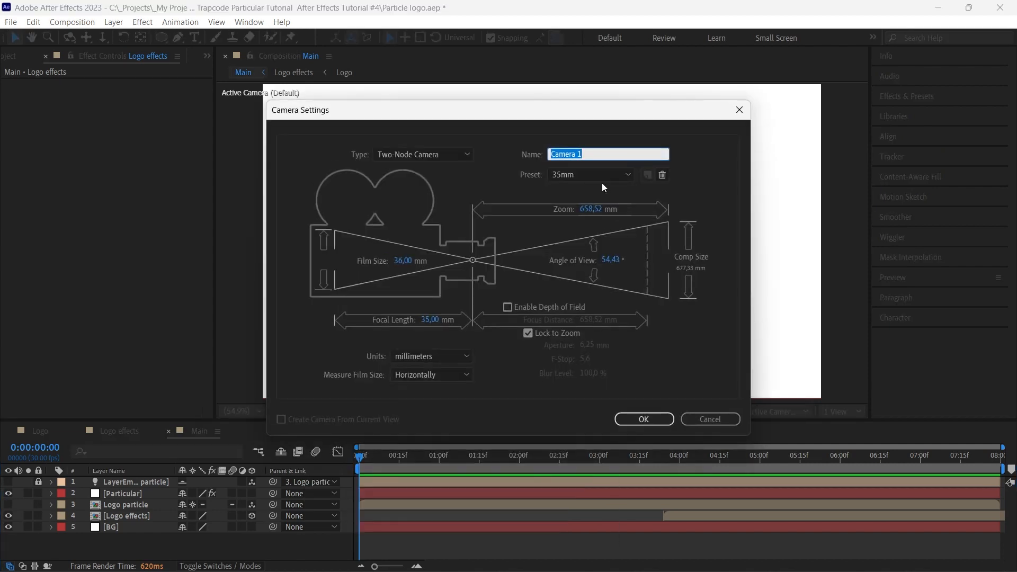
pyautogui.click(659, 421)
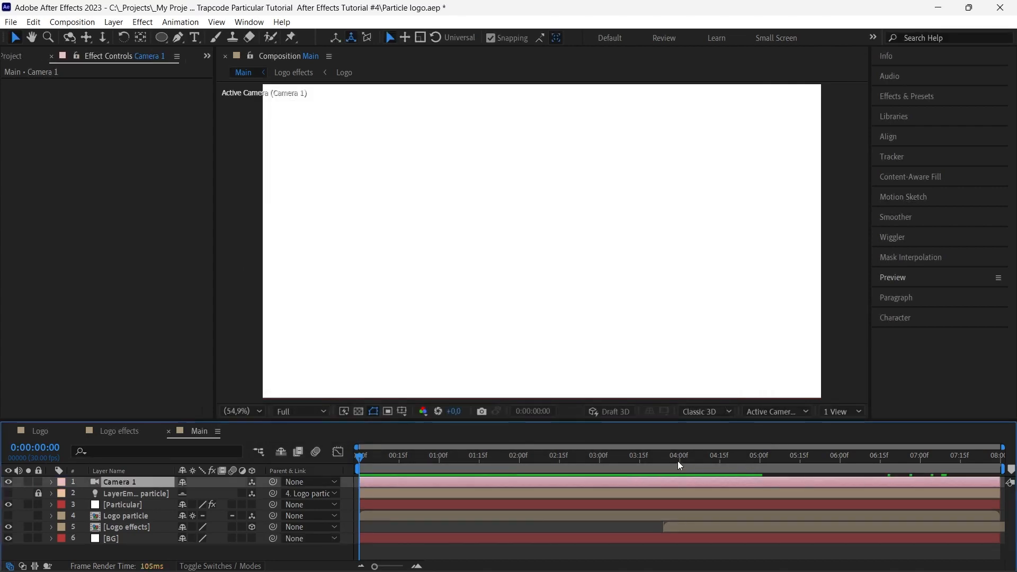
# Set a Position keyframe on Camera 1 at 0:00:05:00, keeping its present position
pyautogui.moveTo(679, 465); pyautogui.dragTo(762, 466)
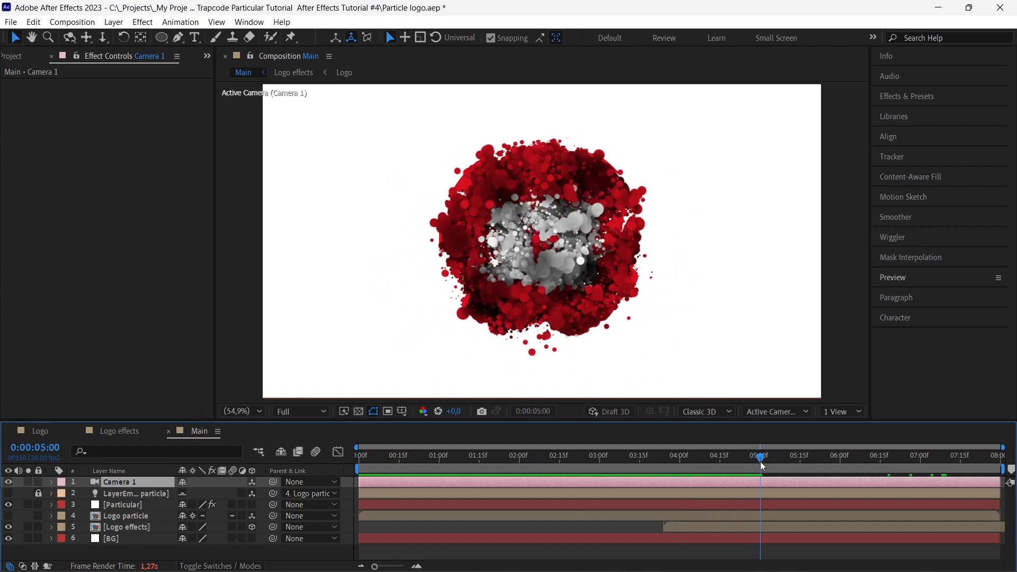
pyautogui.click(51, 482)
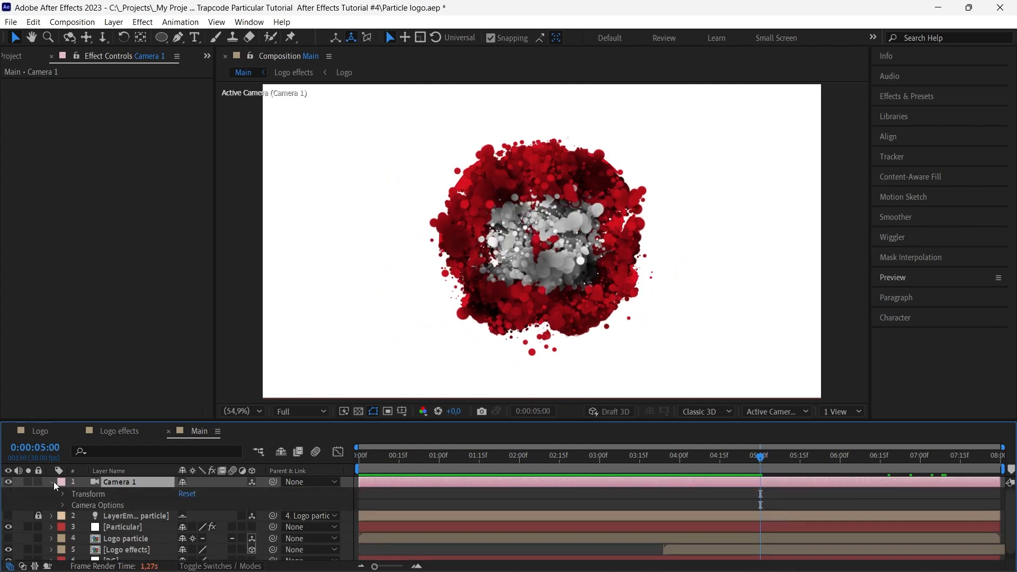
pyautogui.click(52, 482)
pyautogui.press('p')
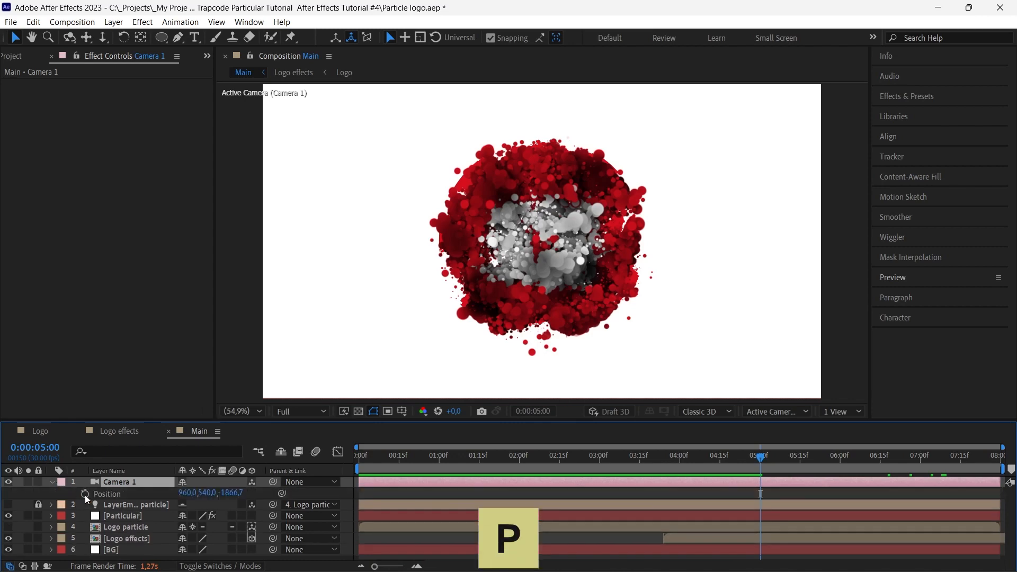
pyautogui.click(85, 494)
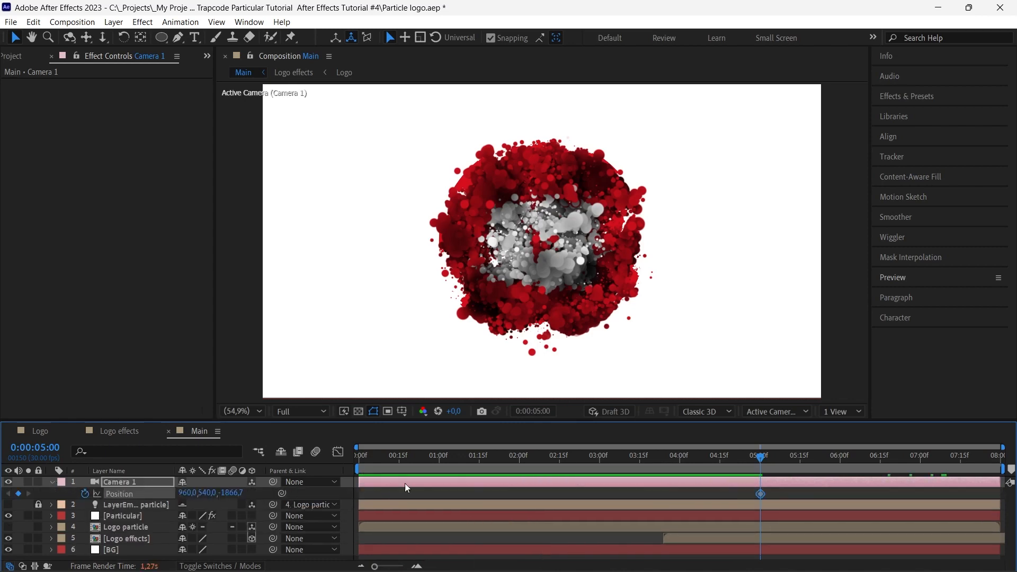
# At the composition start, move Camera 1 in the Top view beside the logo to about -896, 540, -262.7
pyautogui.press('Home')
pyautogui.click(764, 411)
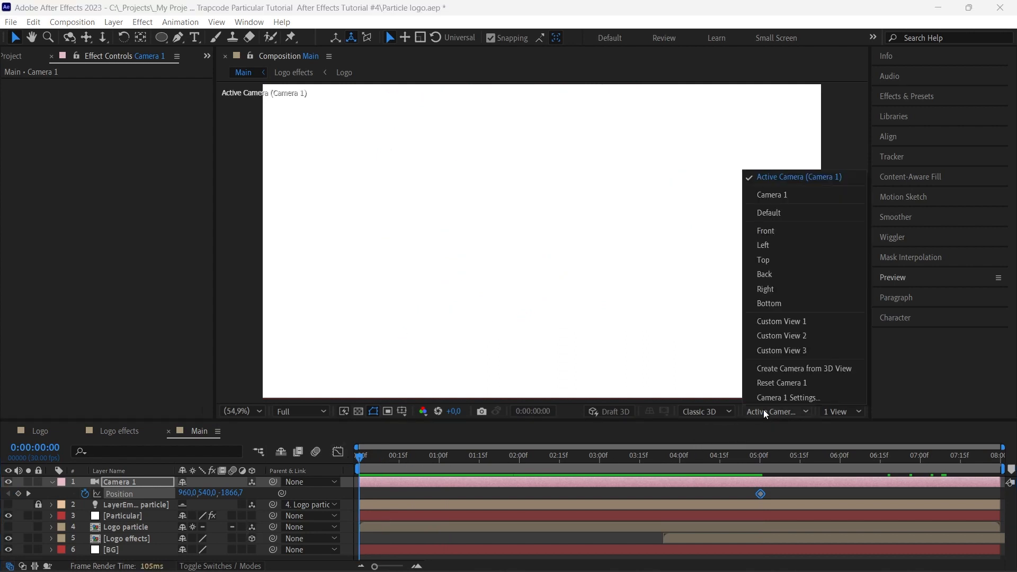
pyautogui.click(773, 259)
pyautogui.scroll(-5, 709, 267)
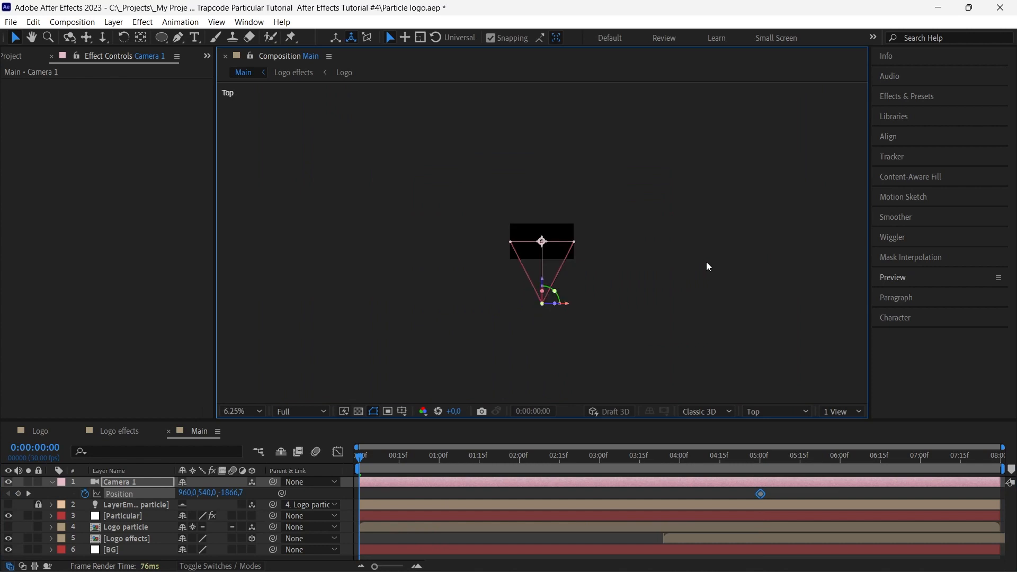
pyautogui.press('.')
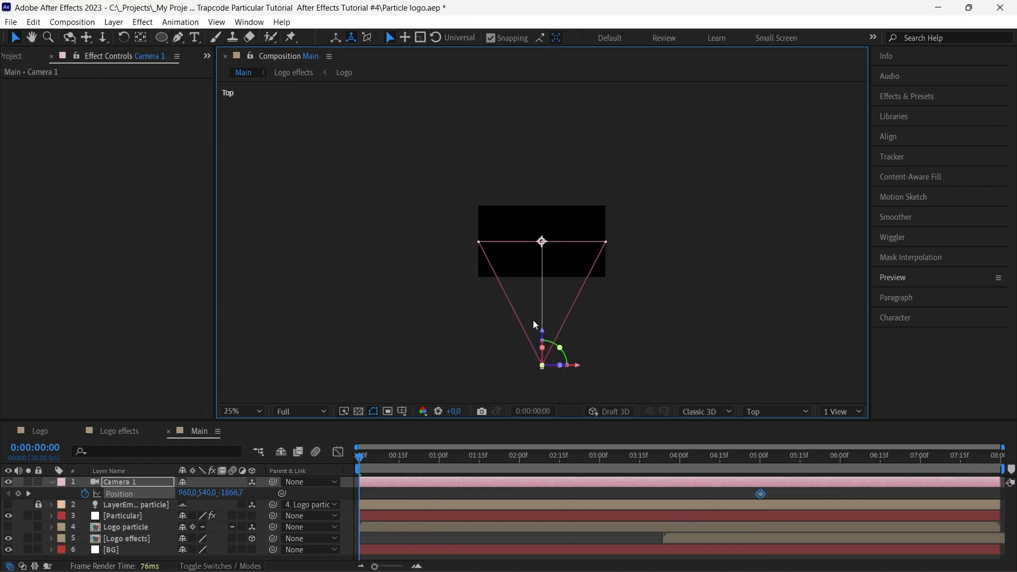
pyautogui.press('.')
pyautogui.press('h')
pyautogui.moveTo(568, 349); pyautogui.dragTo(576, 211)
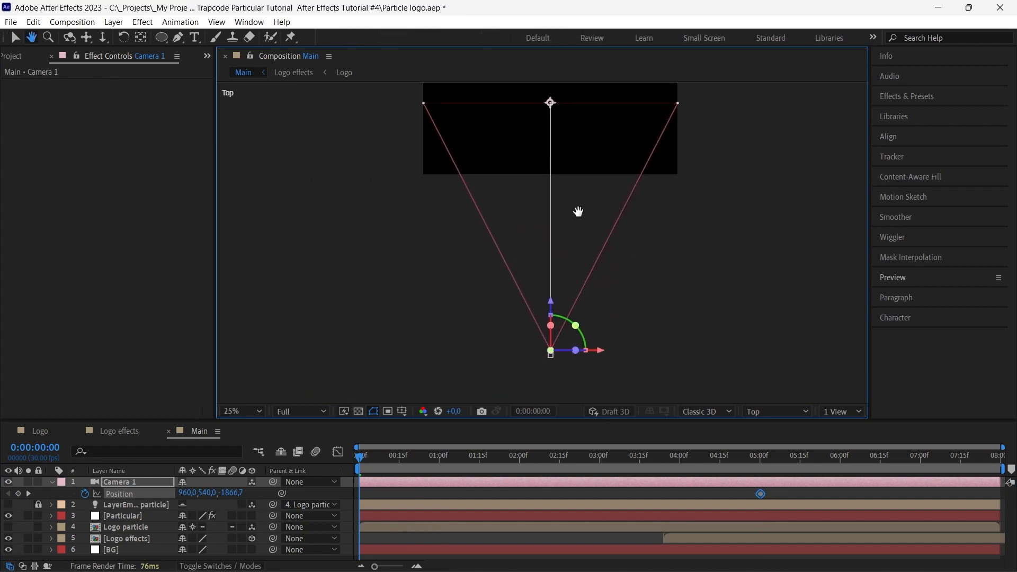
pyautogui.press('v')
pyautogui.moveTo(551, 357); pyautogui.dragTo(305, 147)
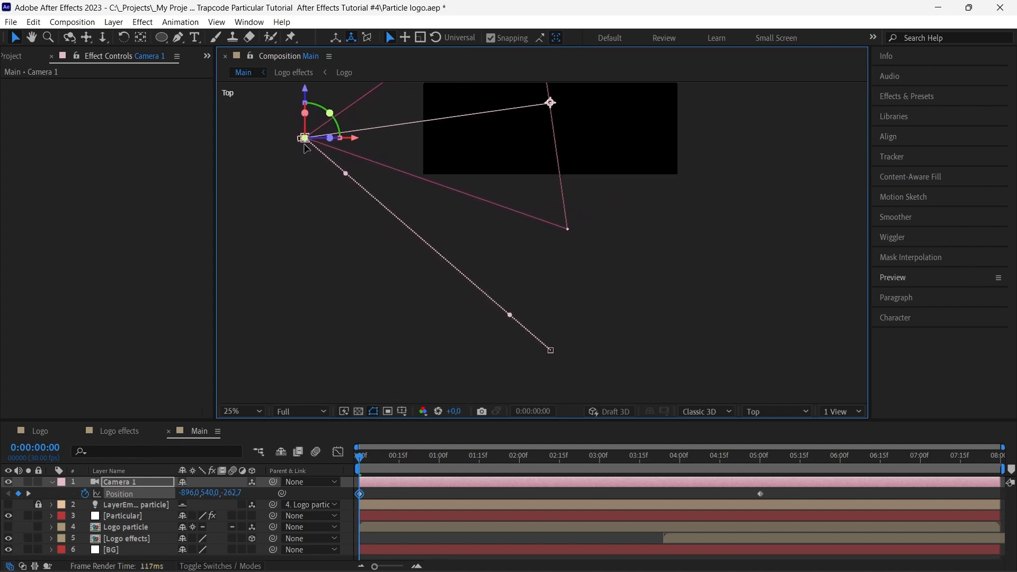
pyautogui.press(',')
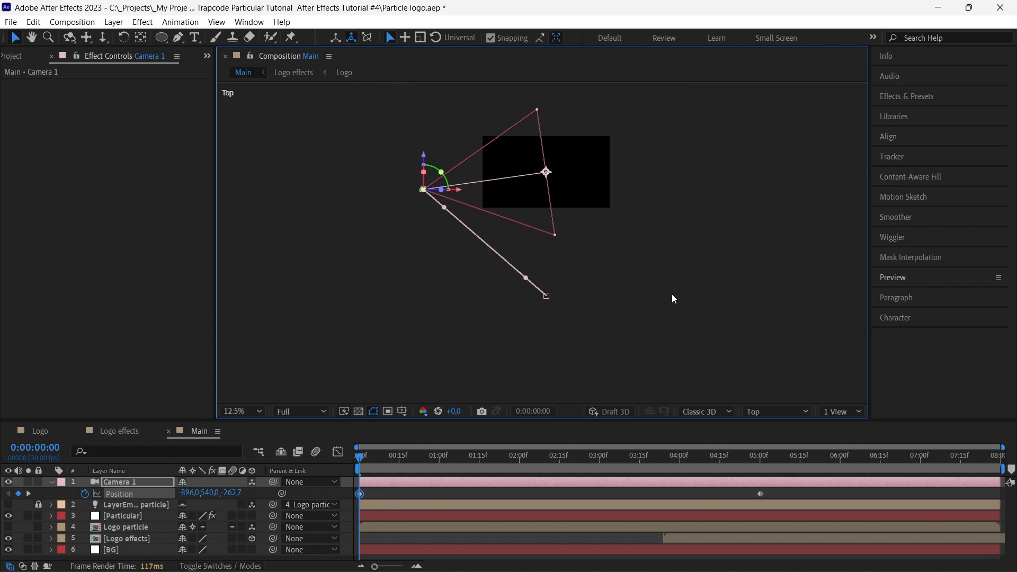
# Return to the Active Camera view fitted up to 100% and preview the camera move from the start
pyautogui.click(752, 412)
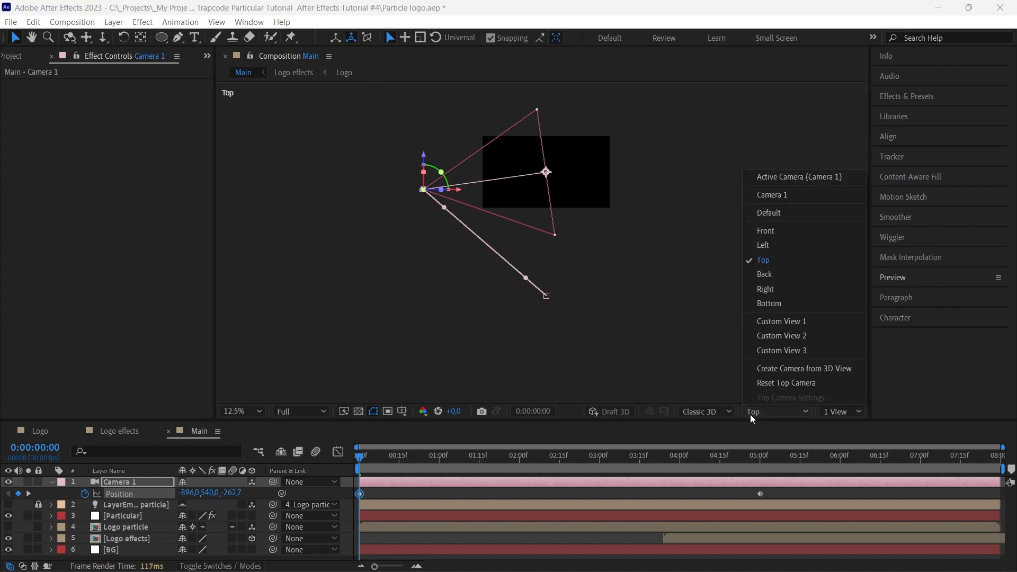
pyautogui.click(766, 179)
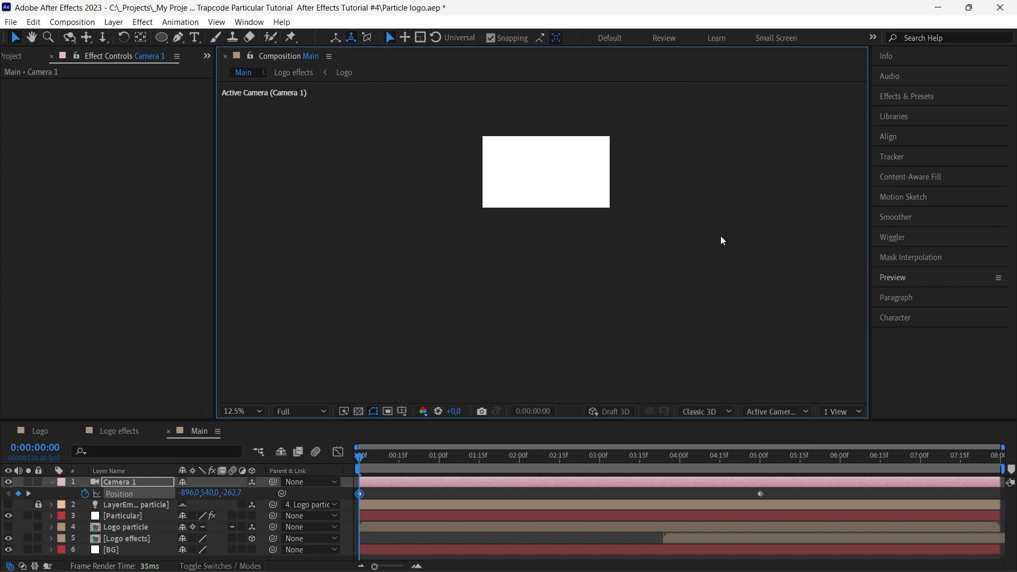
pyautogui.click(243, 411)
pyautogui.click(258, 191)
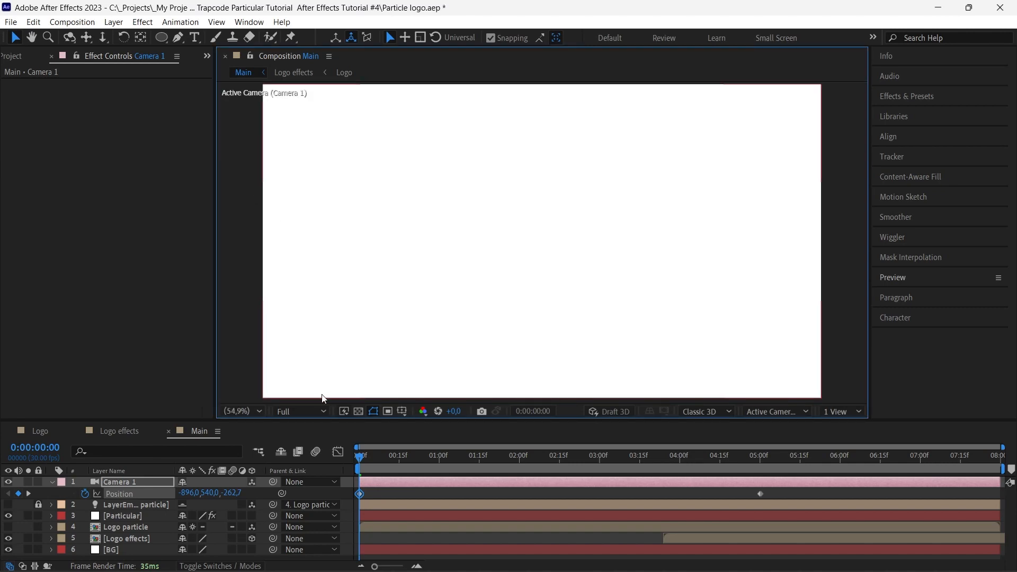
pyautogui.click(350, 452)
pyautogui.press('space')
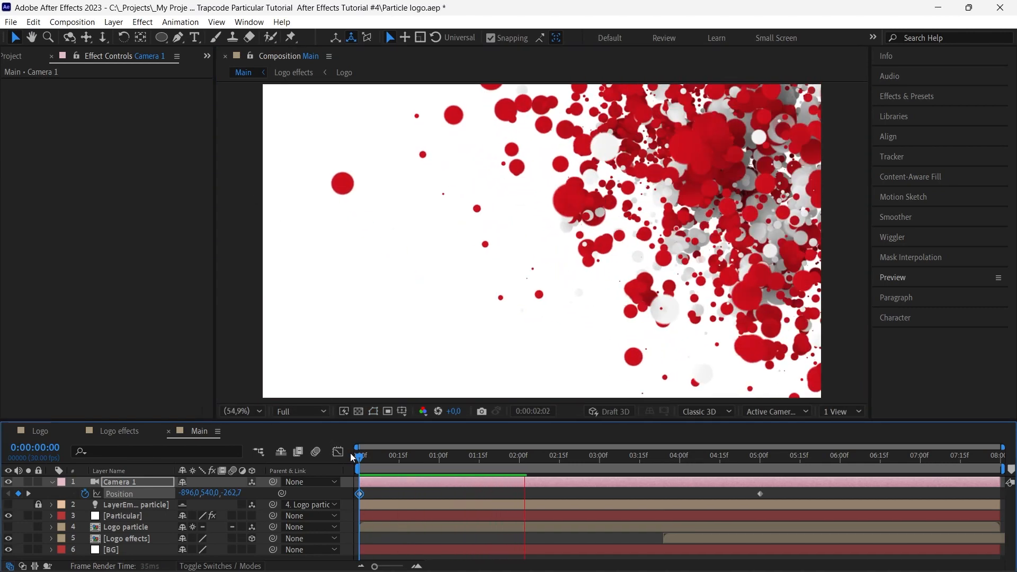
pyautogui.click(148, 517)
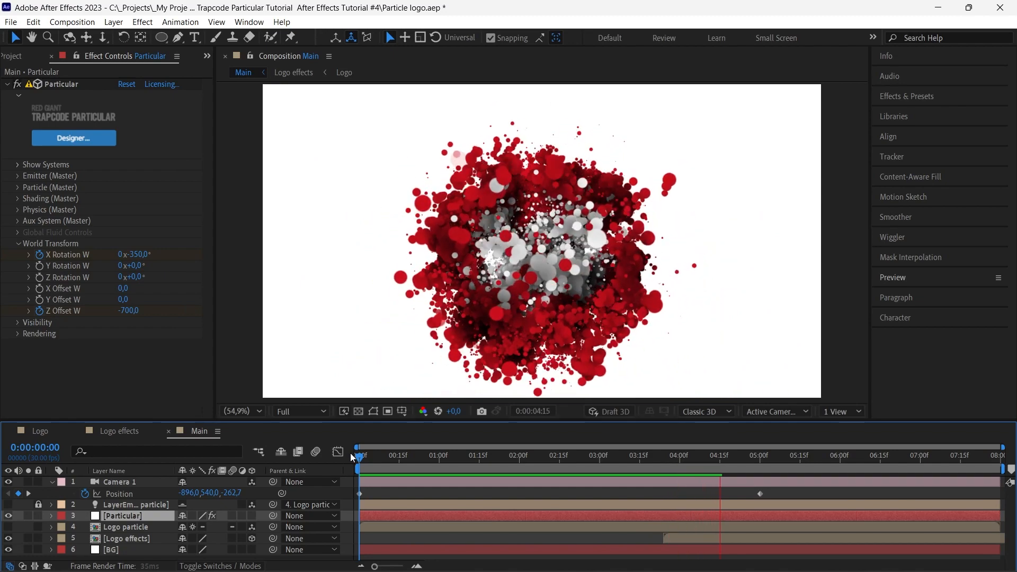
# Turn on Camera 1's Depth of Field and set a Focus Distance keyframe at 0:00:02:15
pyautogui.click(186, 483)
pyautogui.moveTo(360, 456); pyautogui.dragTo(561, 463)
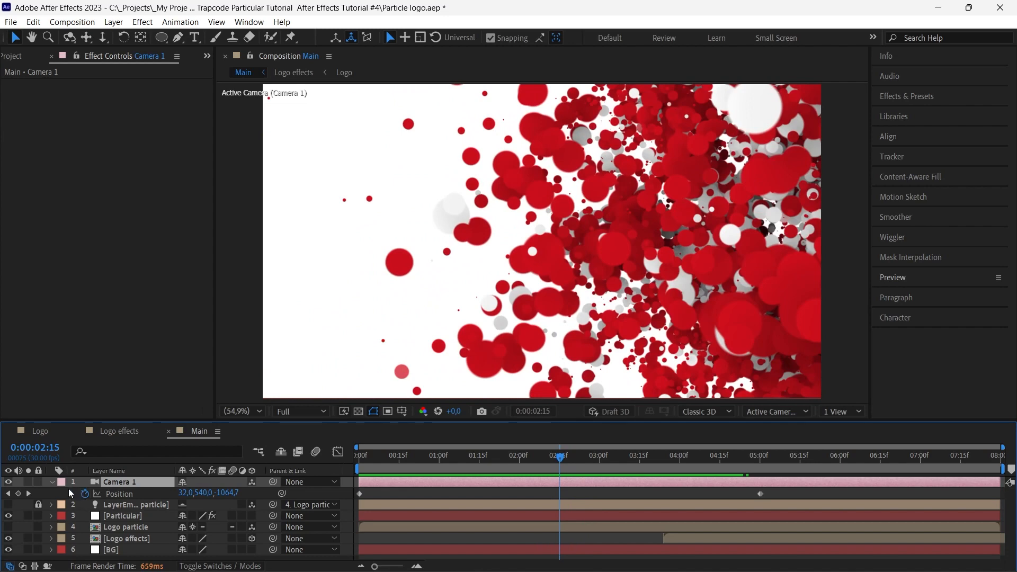
pyautogui.doubleClick(52, 482)
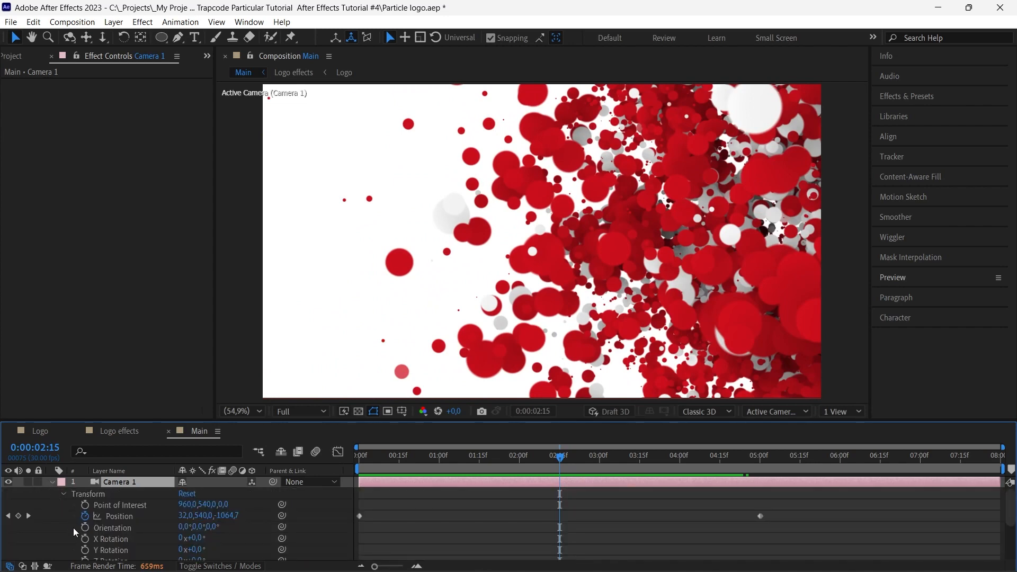
pyautogui.scroll(-4, 82, 529)
pyautogui.click(64, 498)
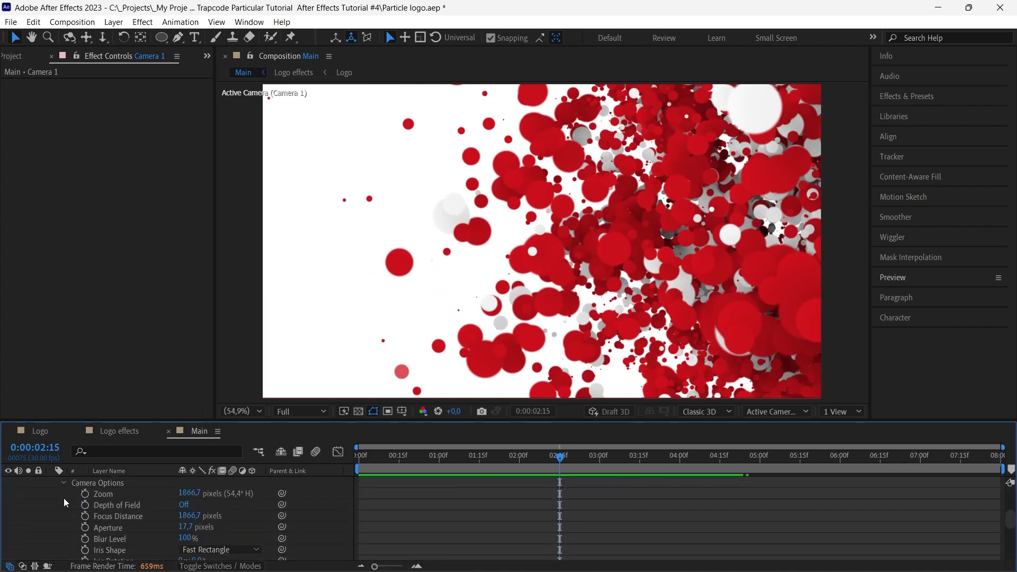
pyautogui.click(183, 505)
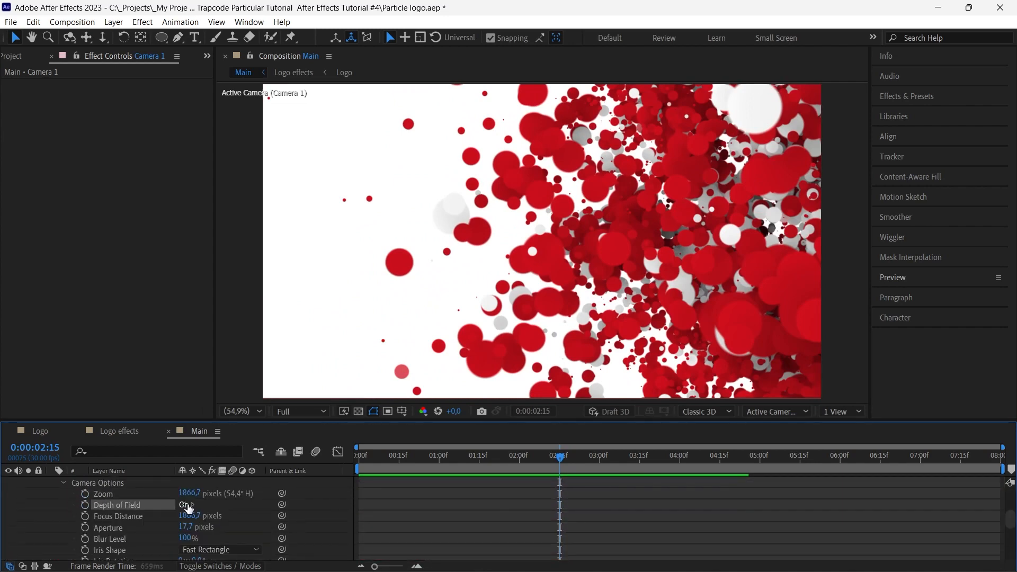
pyautogui.click(86, 516)
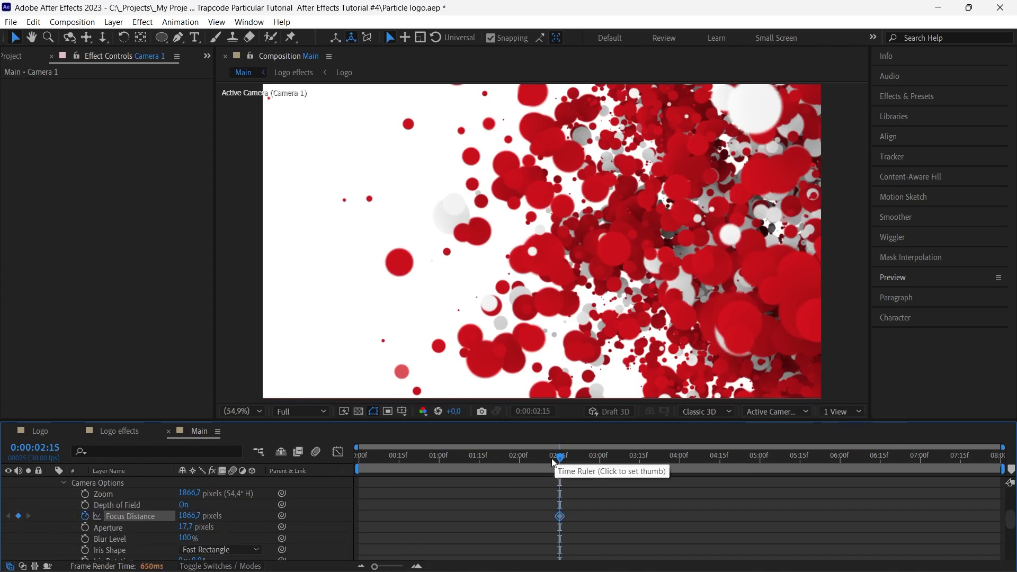
# At the composition start, reduce Camera 1's Focus Distance to about 1308.7 pixels, checking the focal plane in the Top view
pyautogui.moveTo(558, 458); pyautogui.dragTo(360, 462)
pyautogui.click(795, 411)
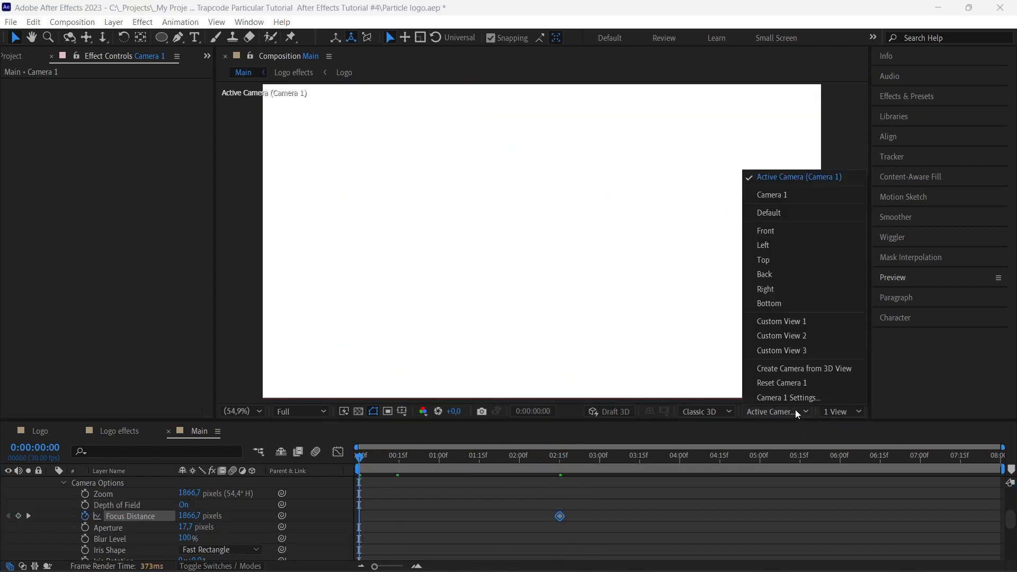
pyautogui.click(797, 265)
pyautogui.scroll(-3, 696, 276)
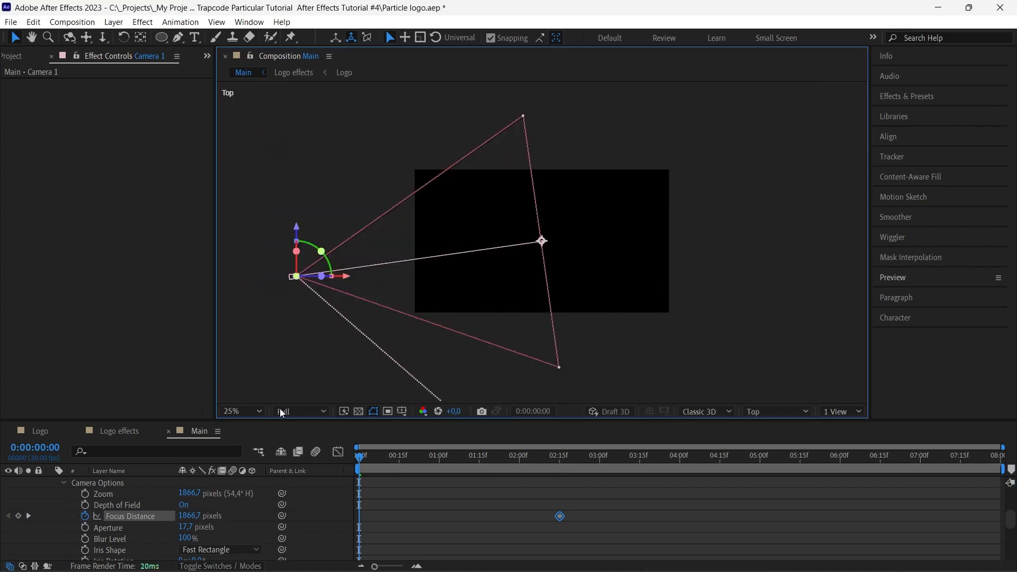
pyautogui.moveTo(194, 521); pyautogui.dragTo(3, 512)
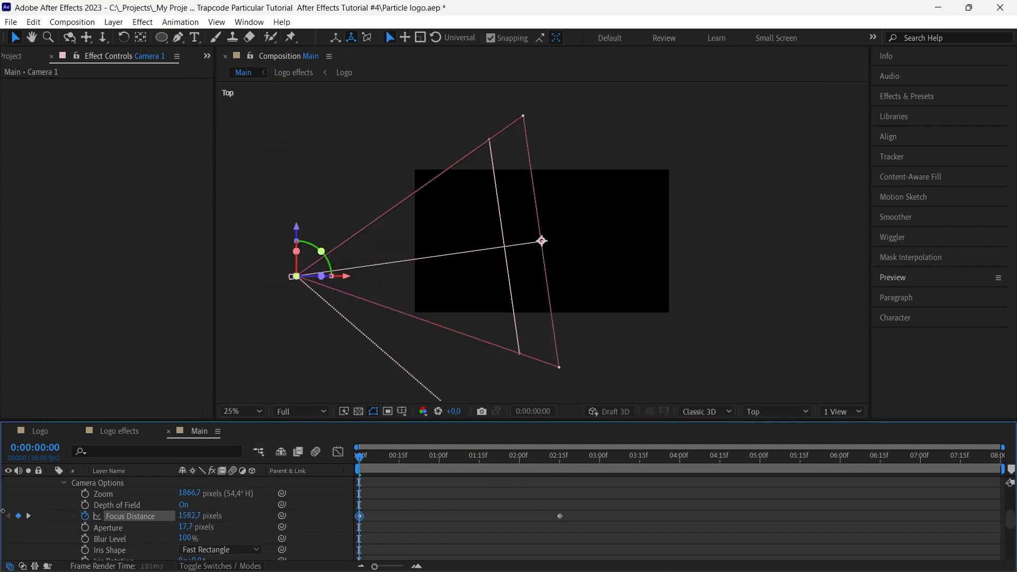
pyautogui.moveTo(137, 519); pyautogui.dragTo(3, 515)
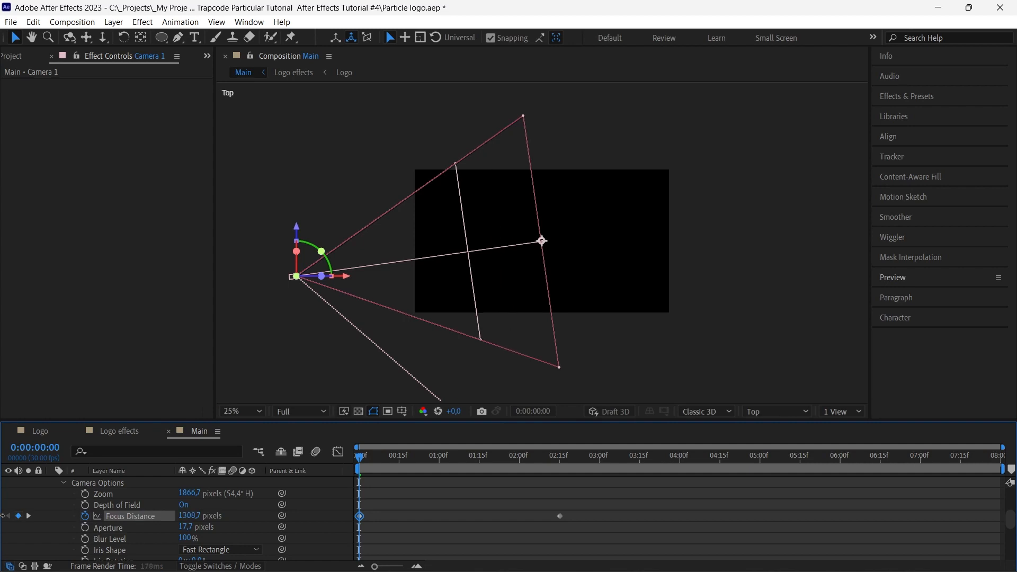
pyautogui.scroll(5, 65, 510)
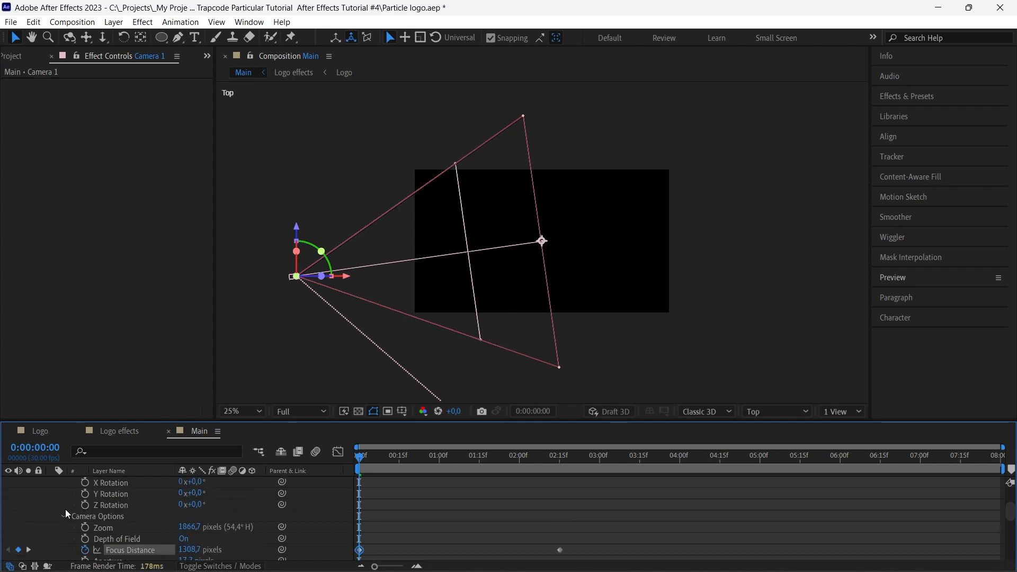
pyautogui.click(51, 482)
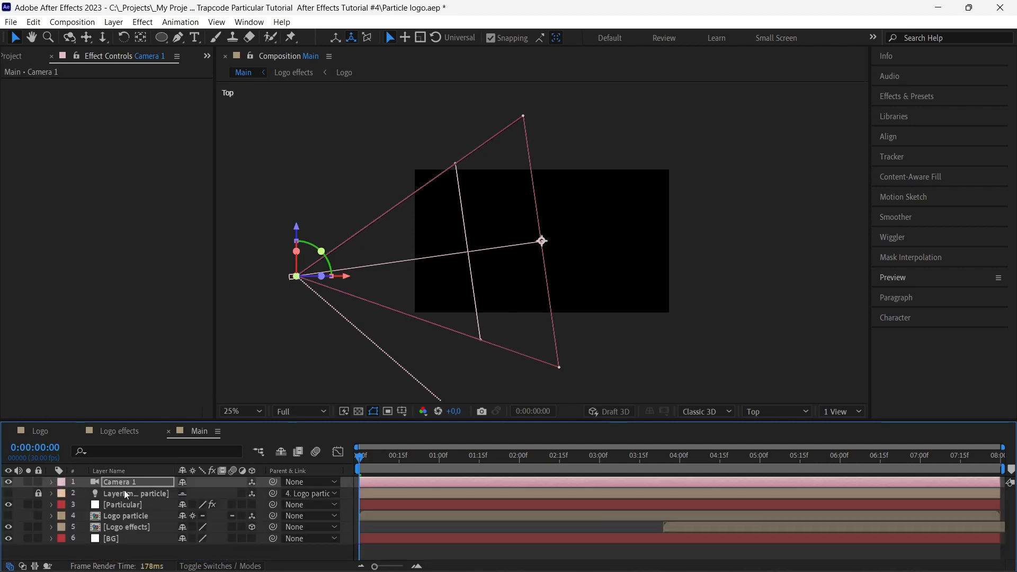
# Switch back to the Active Camera view fitted up to 100% and preview the reveal with depth of field
pyautogui.click(793, 408)
pyautogui.click(794, 180)
pyautogui.click(243, 409)
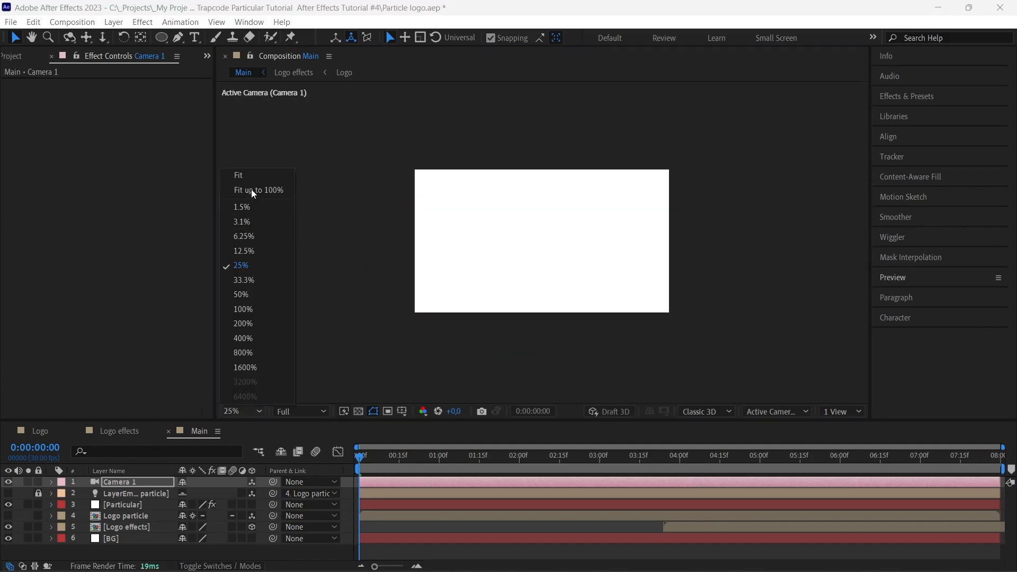
pyautogui.click(253, 187)
pyautogui.press('space')
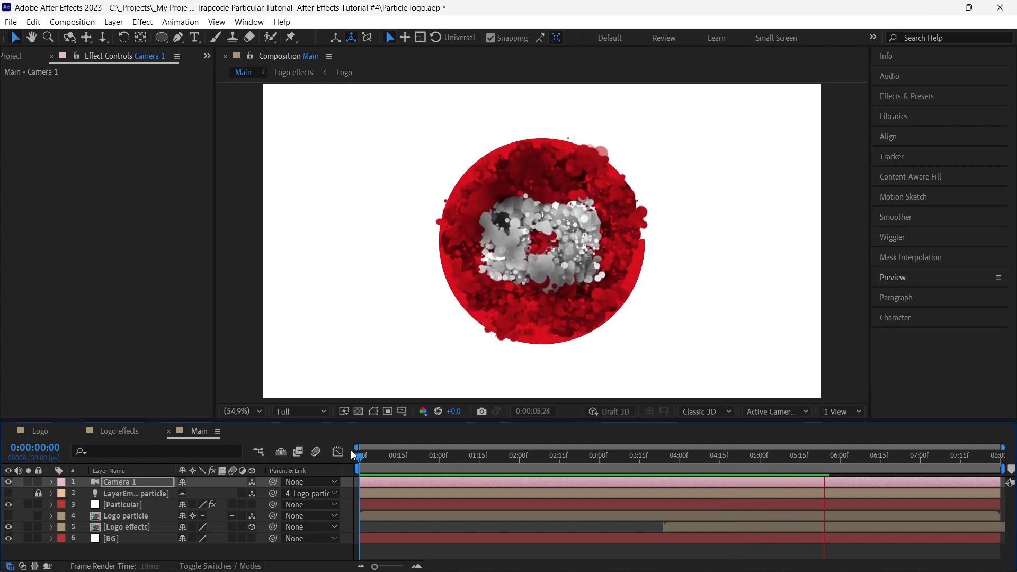
pyautogui.press('space')
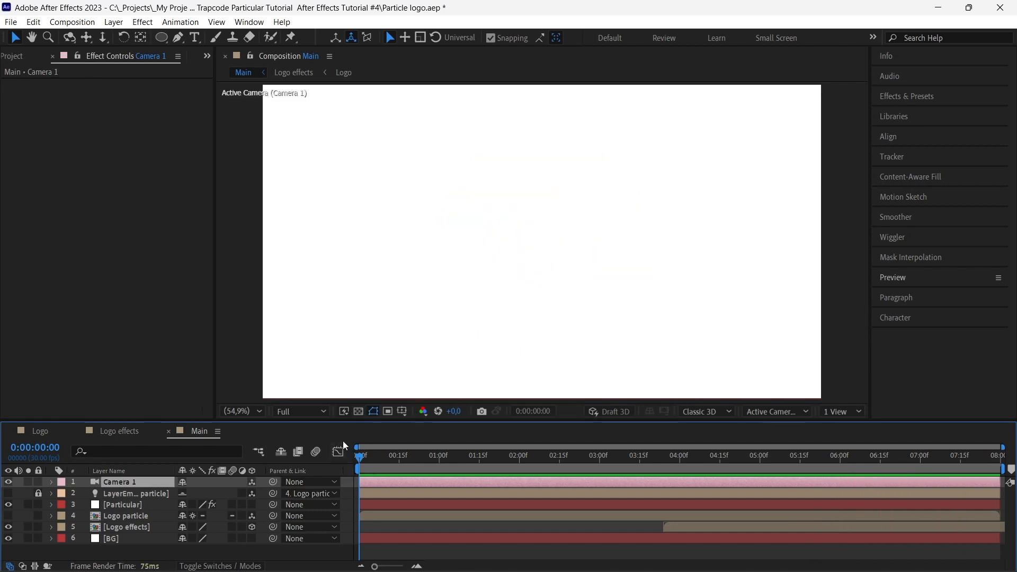
# In the Logo composition, add youtube-logo-2272-1704.png above the existing logo and hide the old logo layer
pyautogui.click(48, 432)
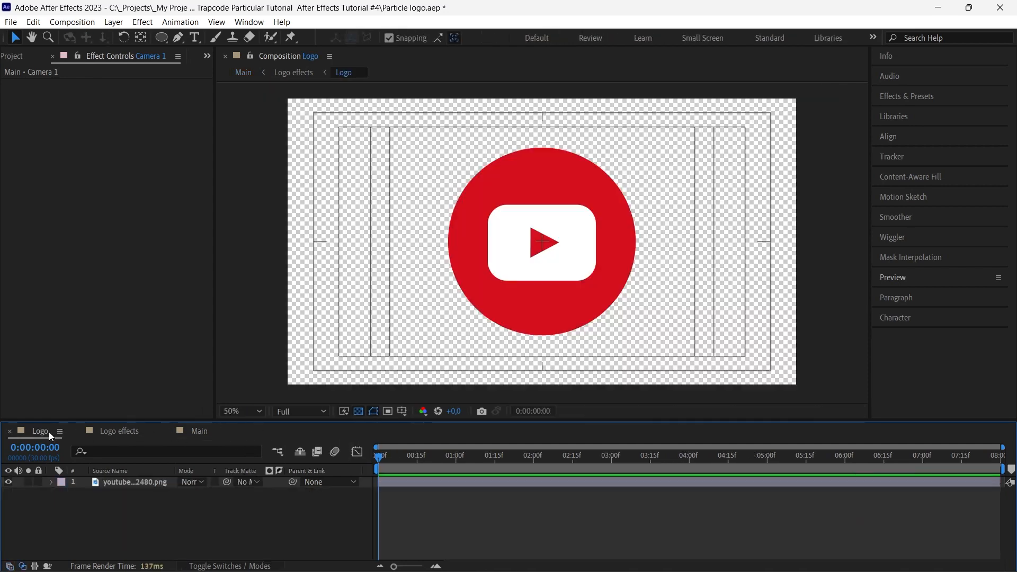
pyautogui.click(11, 55)
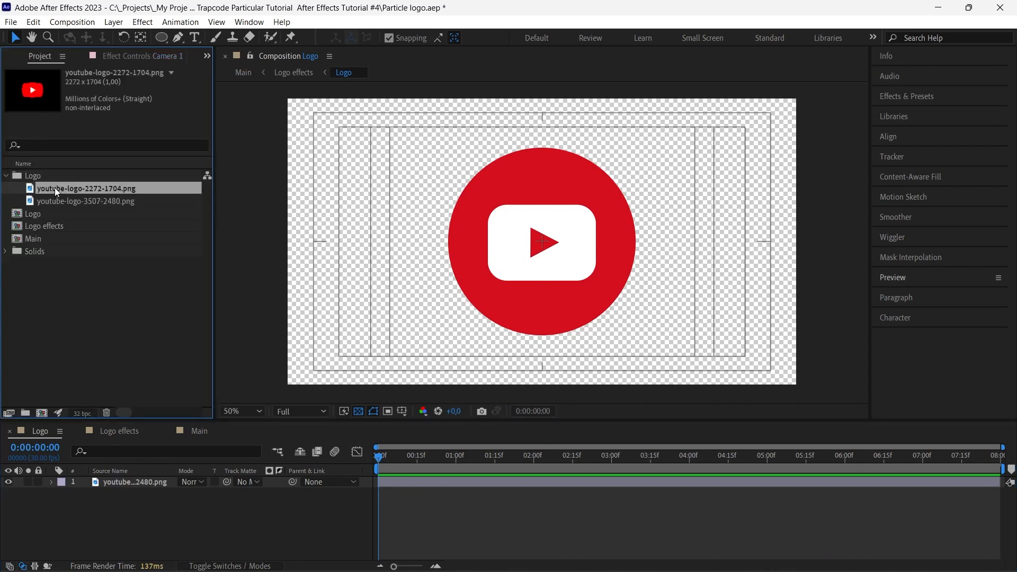
pyautogui.moveTo(55, 187); pyautogui.dragTo(114, 479)
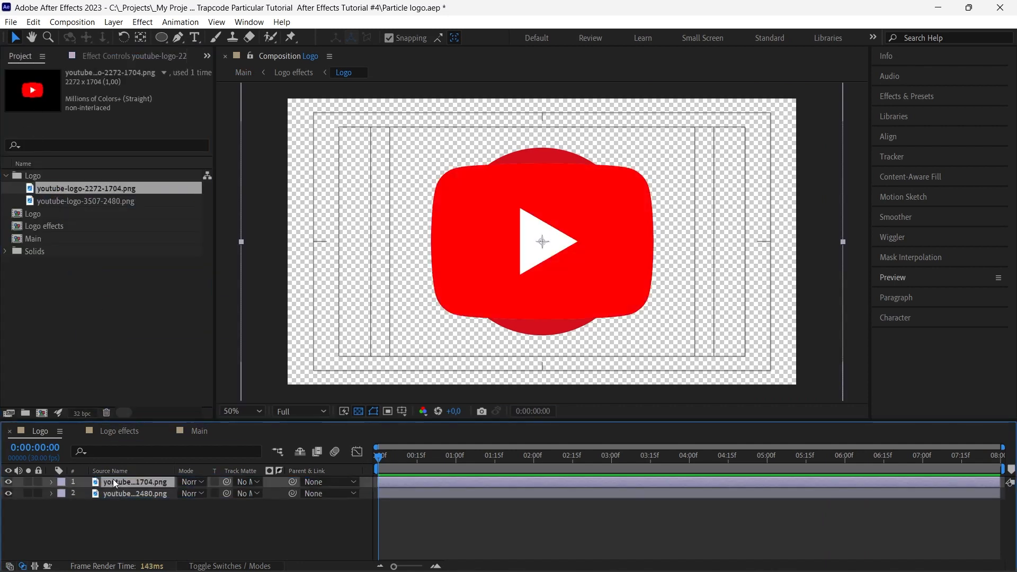
pyautogui.click(8, 494)
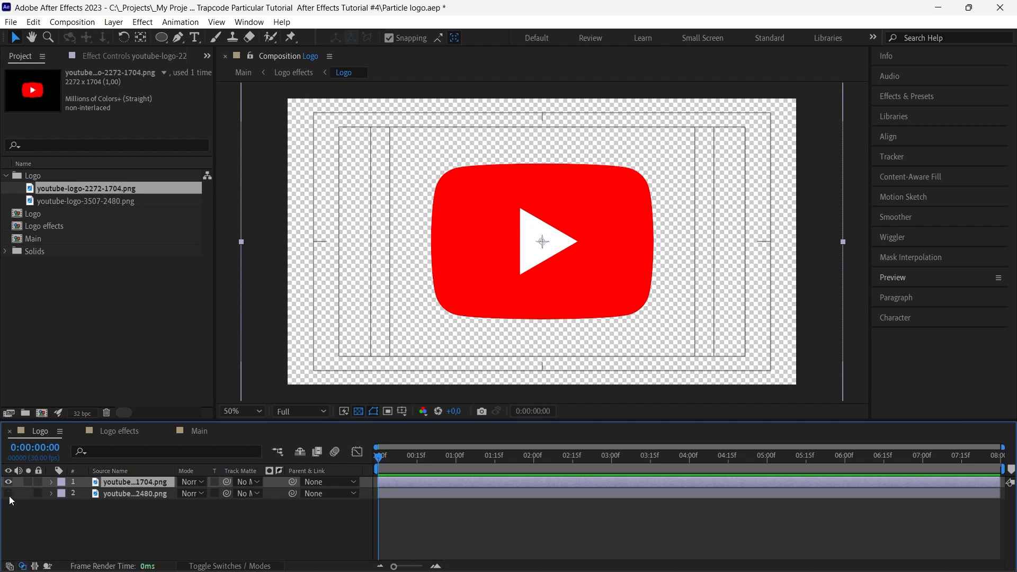
pyautogui.click(185, 526)
# Preview the Main composition from the start with the replaced logo
pyautogui.click(202, 436)
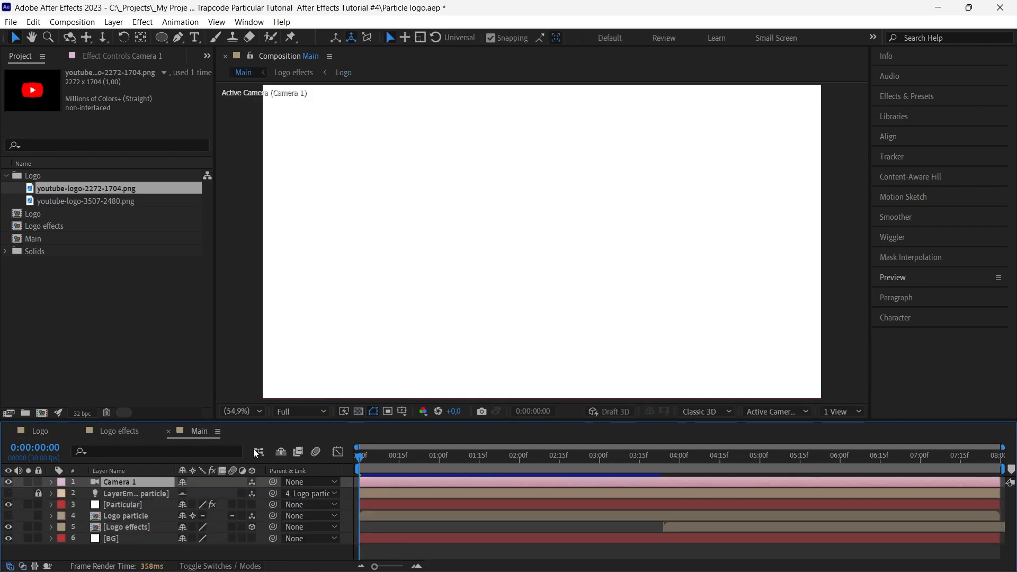
pyautogui.press('space')
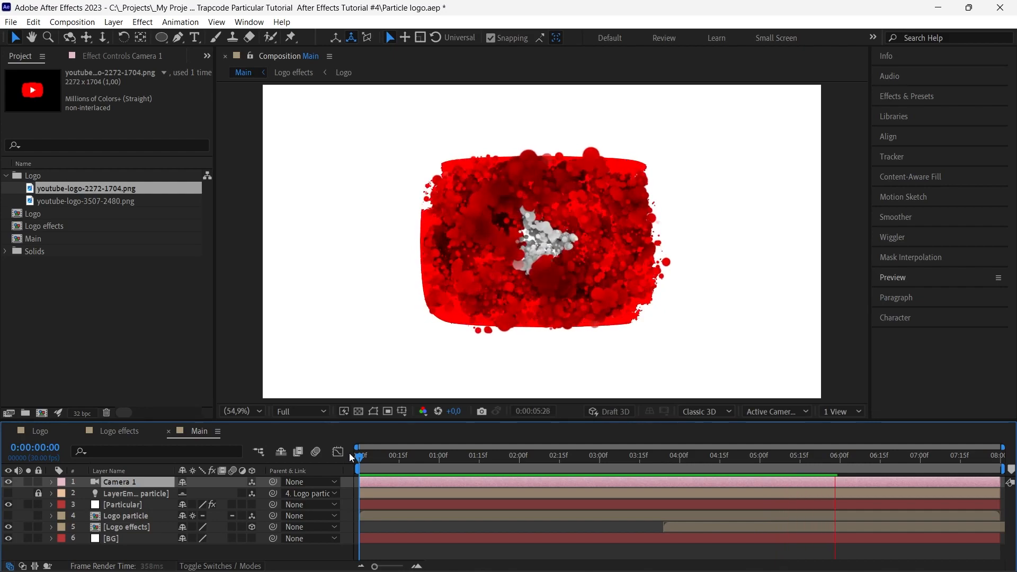
# Inspect the logo's edge at 0:00:06:26 in Main, and display Shape Layer 1's Scale in the Logo effects composition
pyautogui.moveTo(358, 456); pyautogui.dragTo(906, 460)
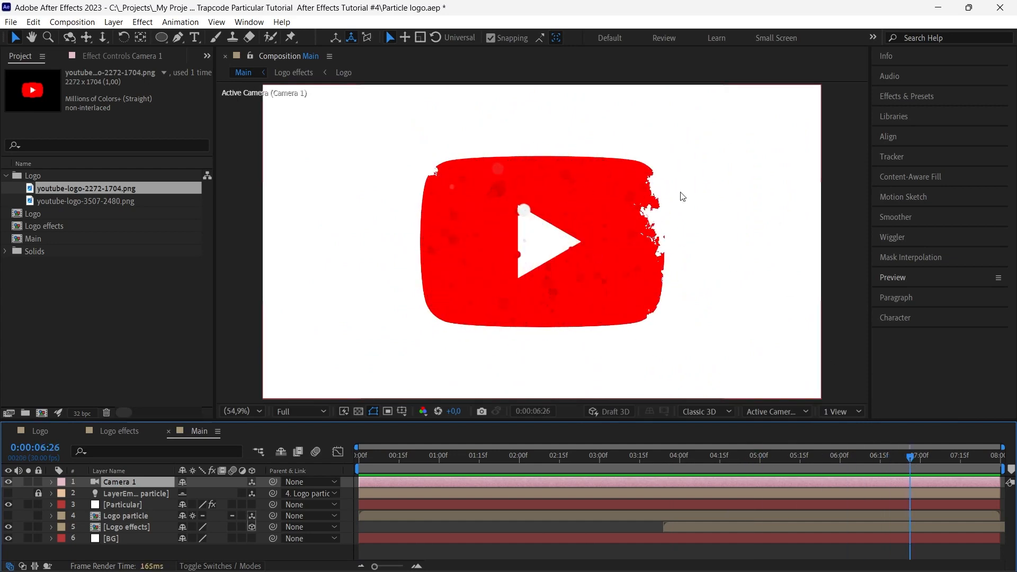
pyautogui.click(42, 432)
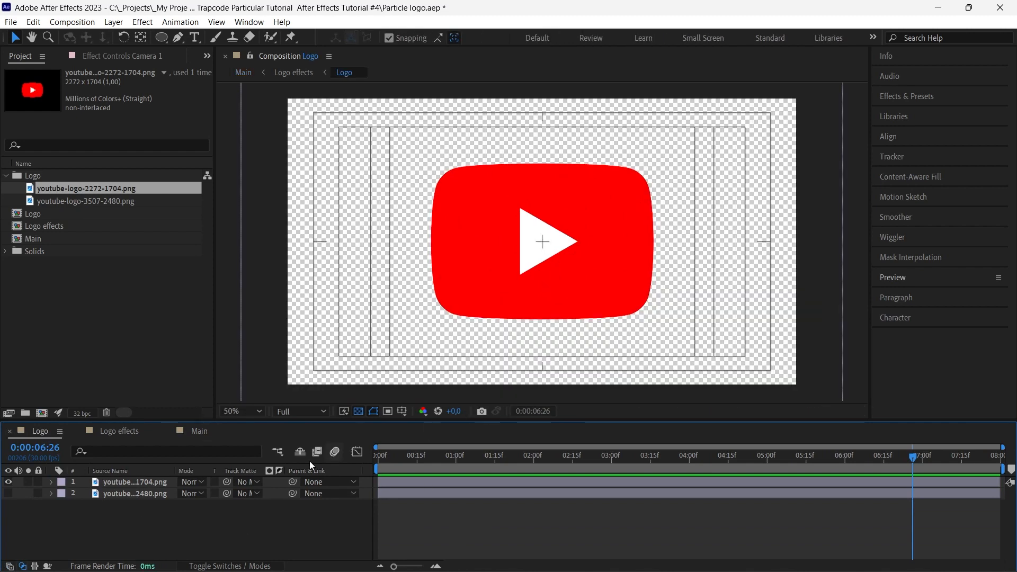
pyautogui.click(125, 433)
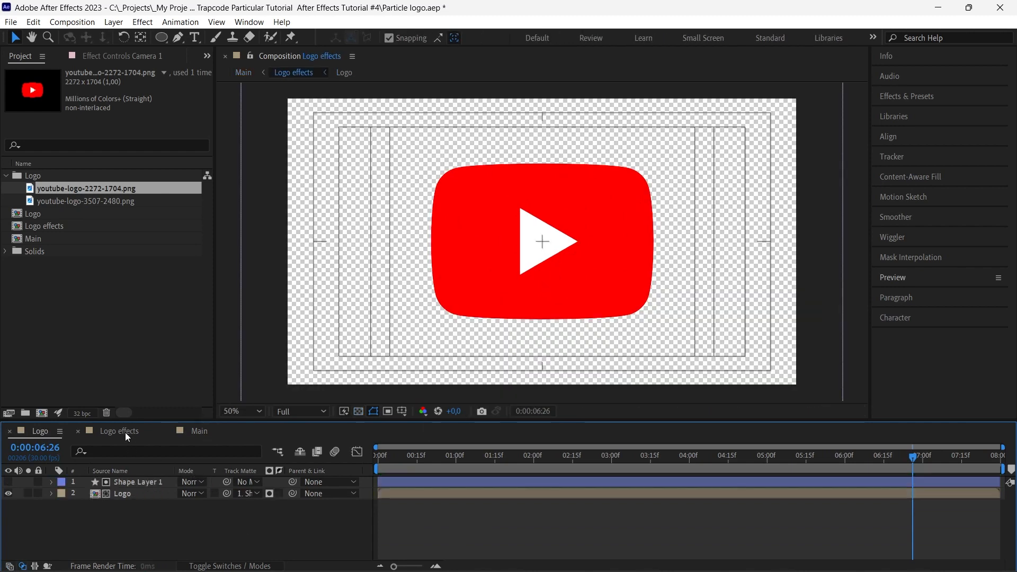
pyautogui.click(161, 484)
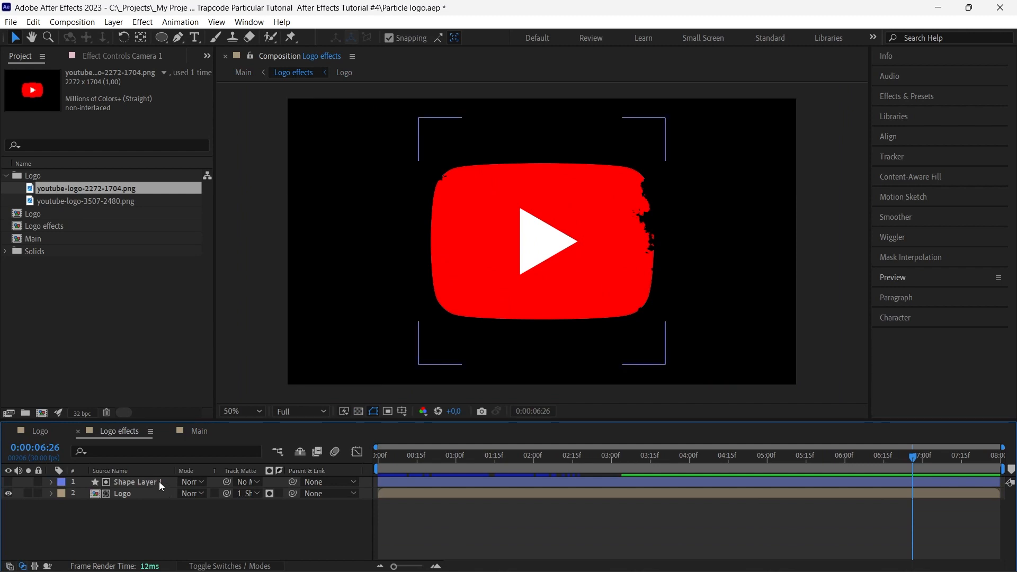
pyautogui.click(160, 482)
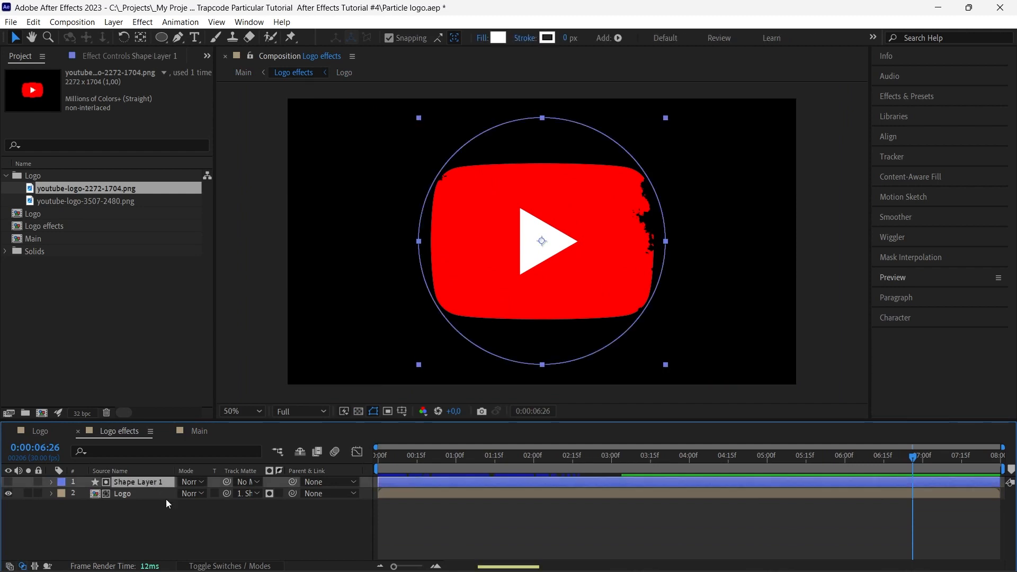
pyautogui.press('s')
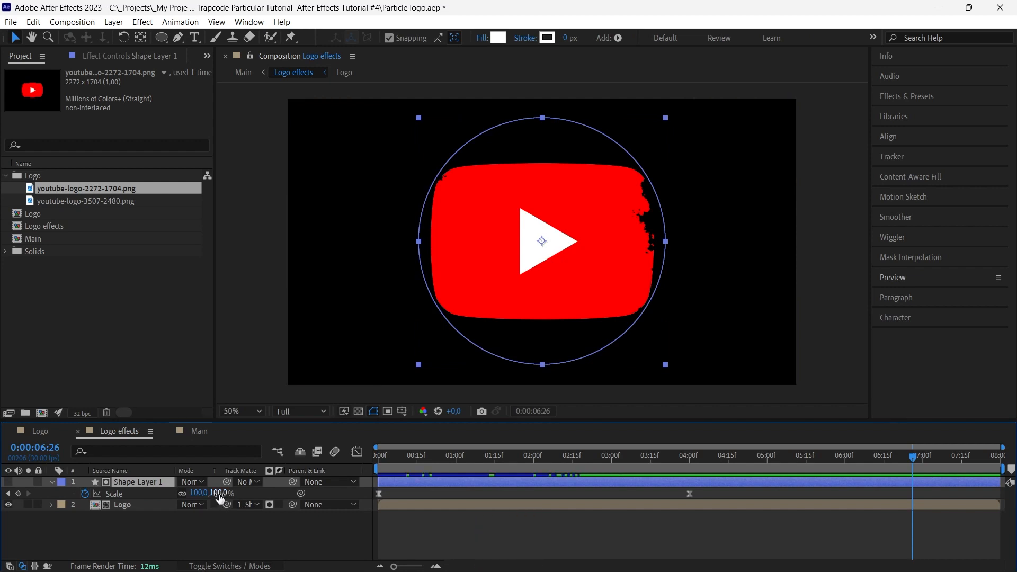
# Reduce the Logo layer's Scale to 84% in the Logo effects composition
pyautogui.click(143, 507)
pyautogui.press('s')
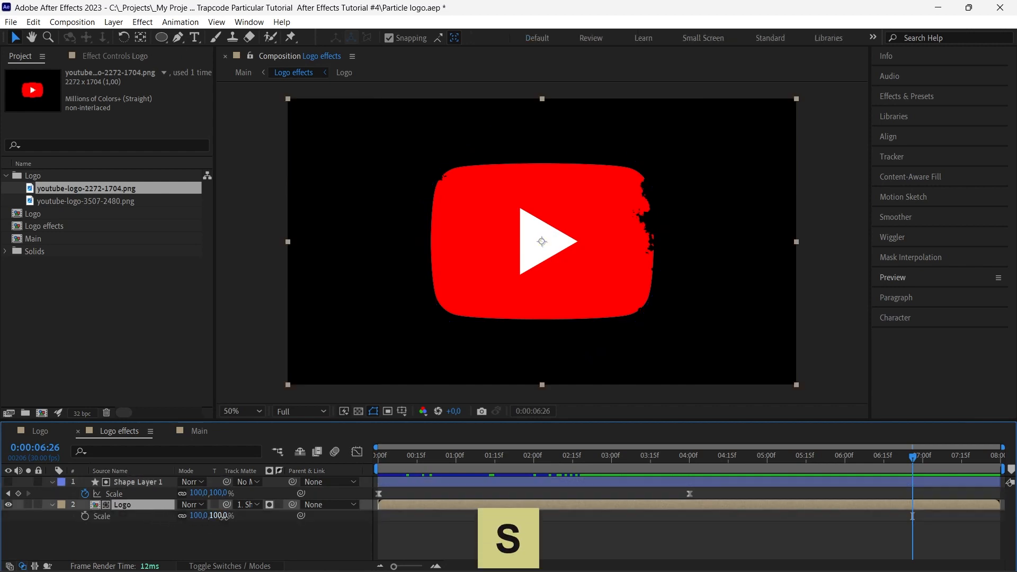
pyautogui.moveTo(223, 517); pyautogui.dragTo(212, 516)
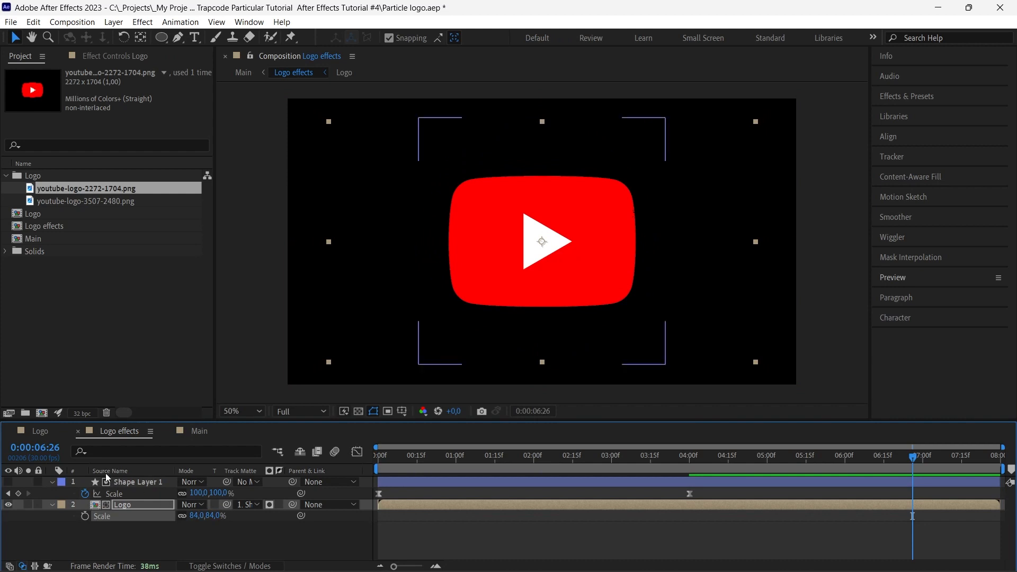
# Check the resized logo's edge in Main, and set Shape Layer 1's Scale to 113% at 0:00:06:29 in Logo effects
pyautogui.click(185, 435)
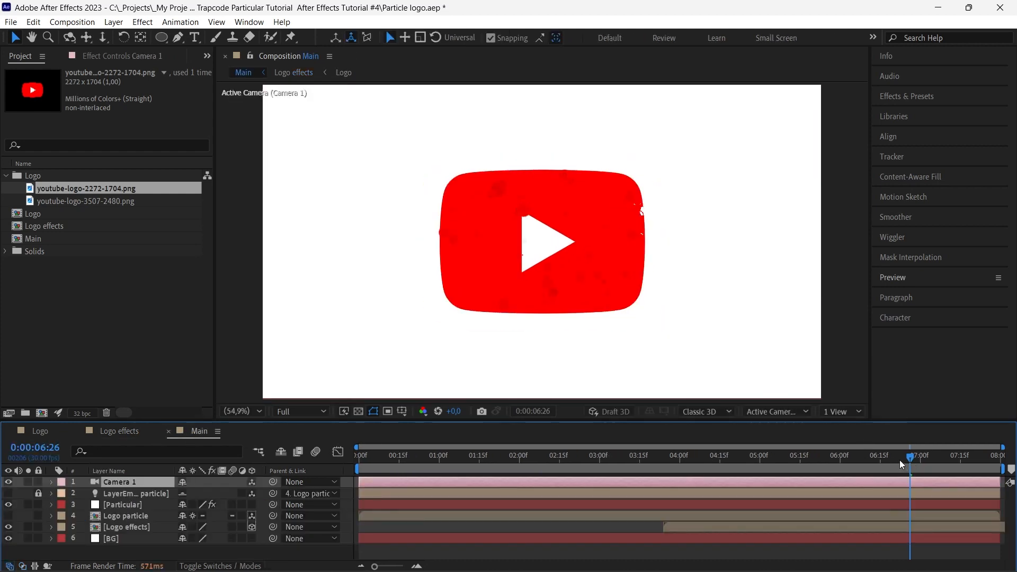
pyautogui.moveTo(919, 462); pyautogui.dragTo(922, 463)
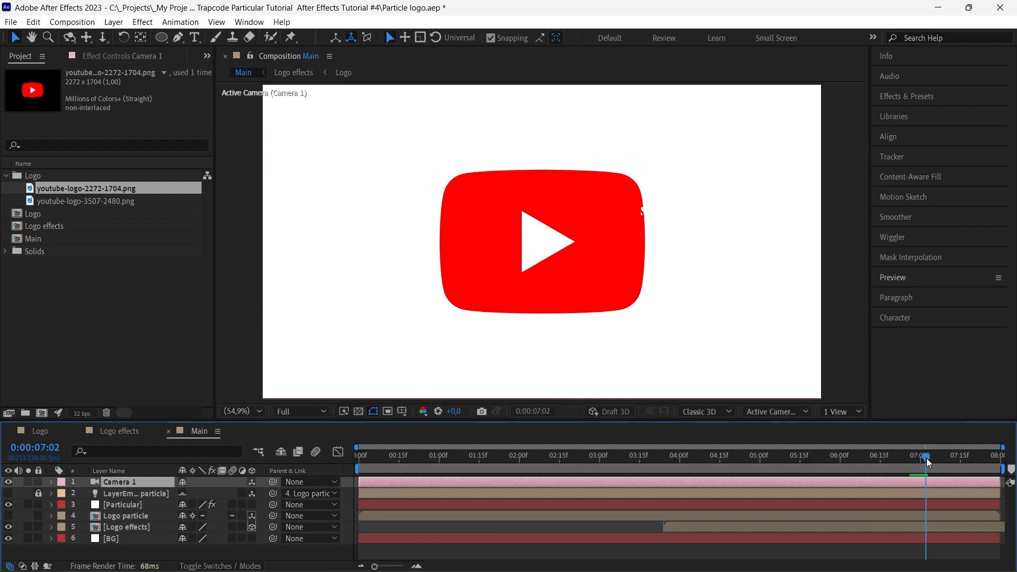
pyautogui.moveTo(928, 460); pyautogui.dragTo(922, 460)
pyautogui.click(120, 432)
pyautogui.moveTo(219, 493); pyautogui.dragTo(226, 494)
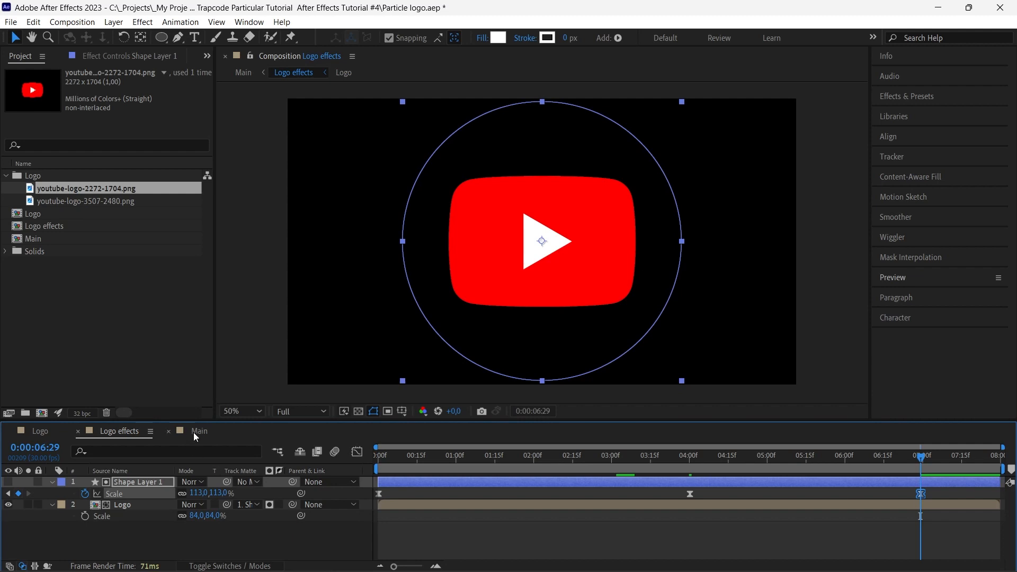
# Return to the Main composition and preview the reveal from the start with the rescaled logo and matte shape
pyautogui.click(196, 433)
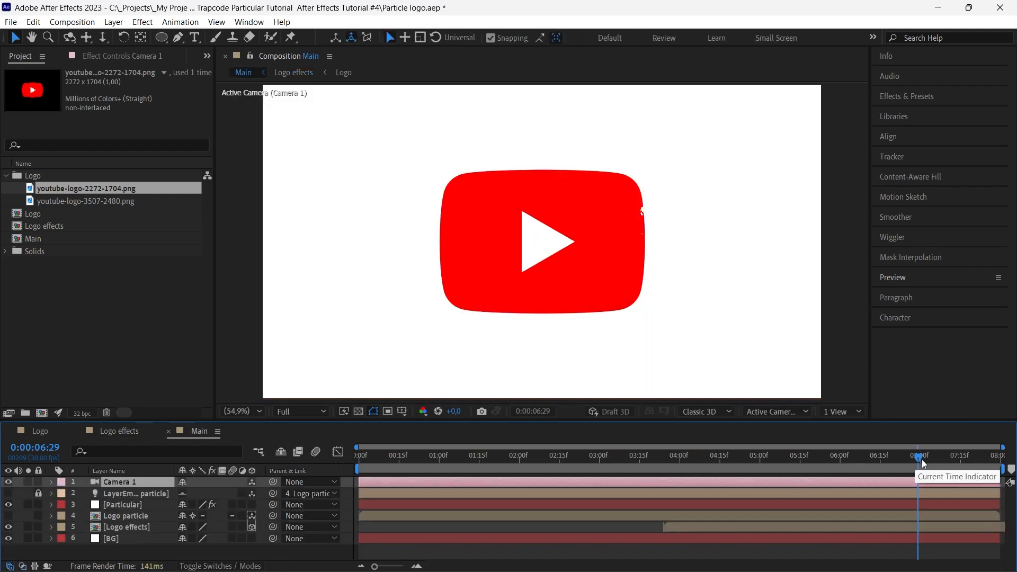
pyautogui.moveTo(921, 460); pyautogui.dragTo(340, 454)
pyautogui.press('space')
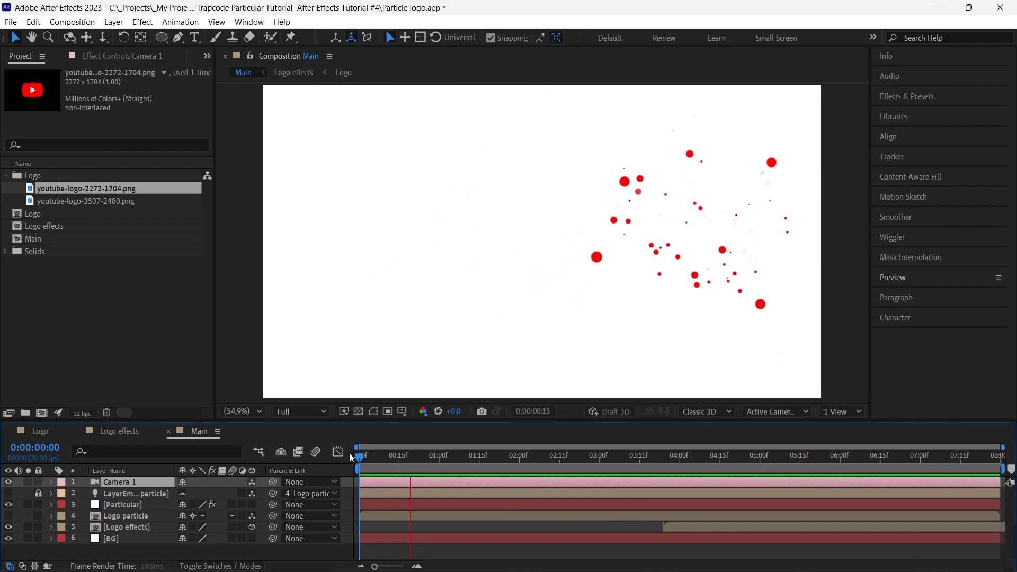